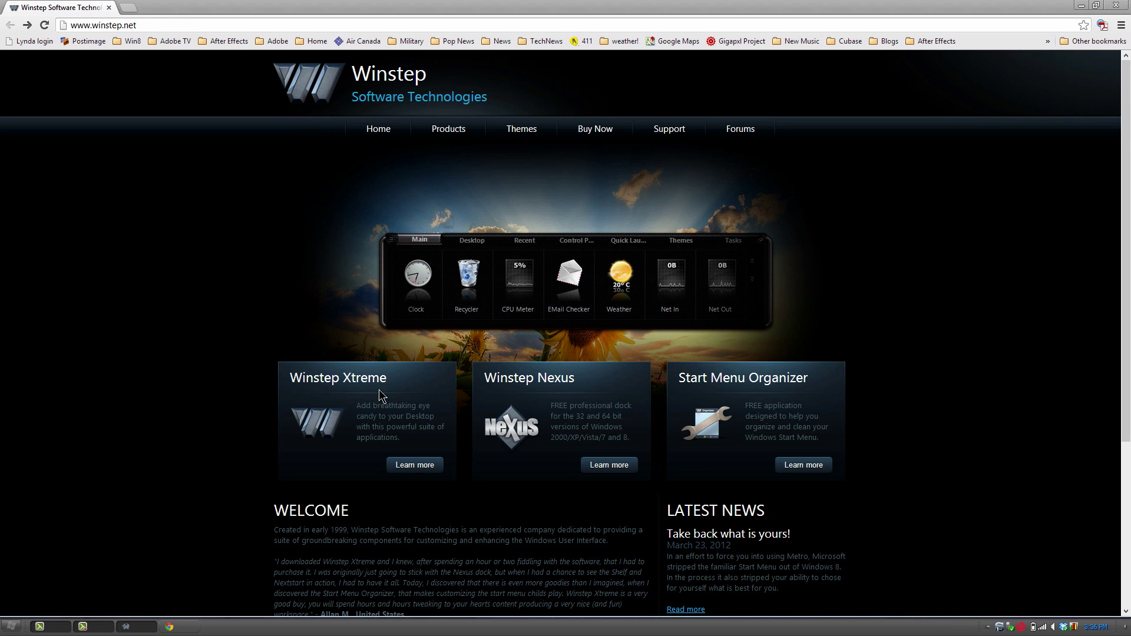
- Open the Winstep Xtreme product page and read through its overview, pricing and feature descriptions
{"action": "left_click", "coordinate": [424, 463]}
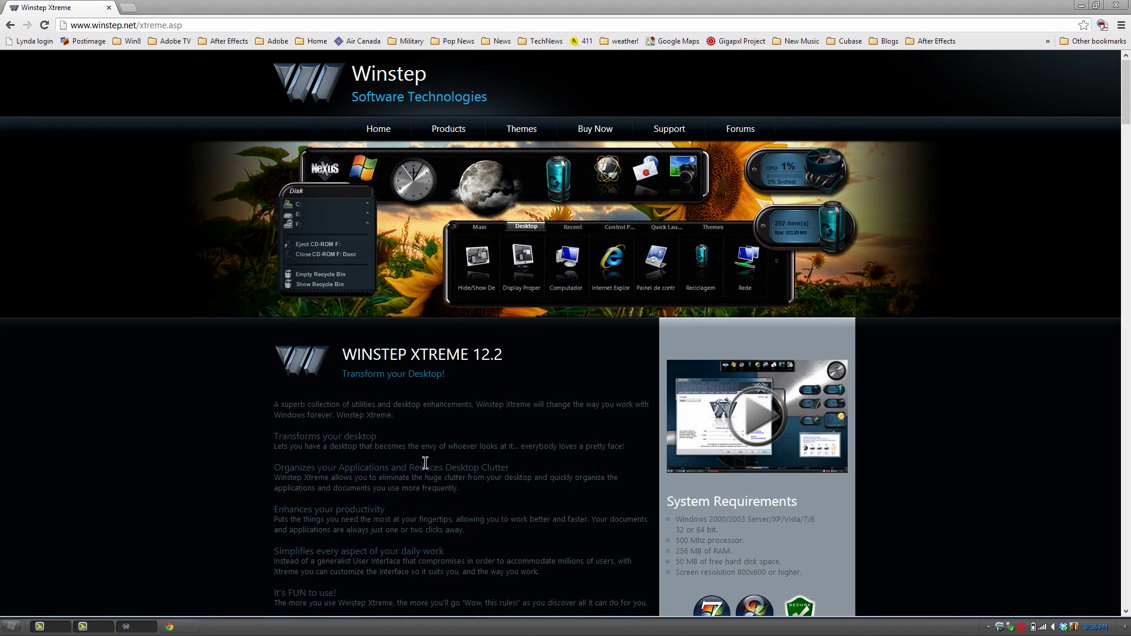
{"action": "scroll", "coordinate": [547, 454], "scroll_direction": "down", "scroll_amount": 6}
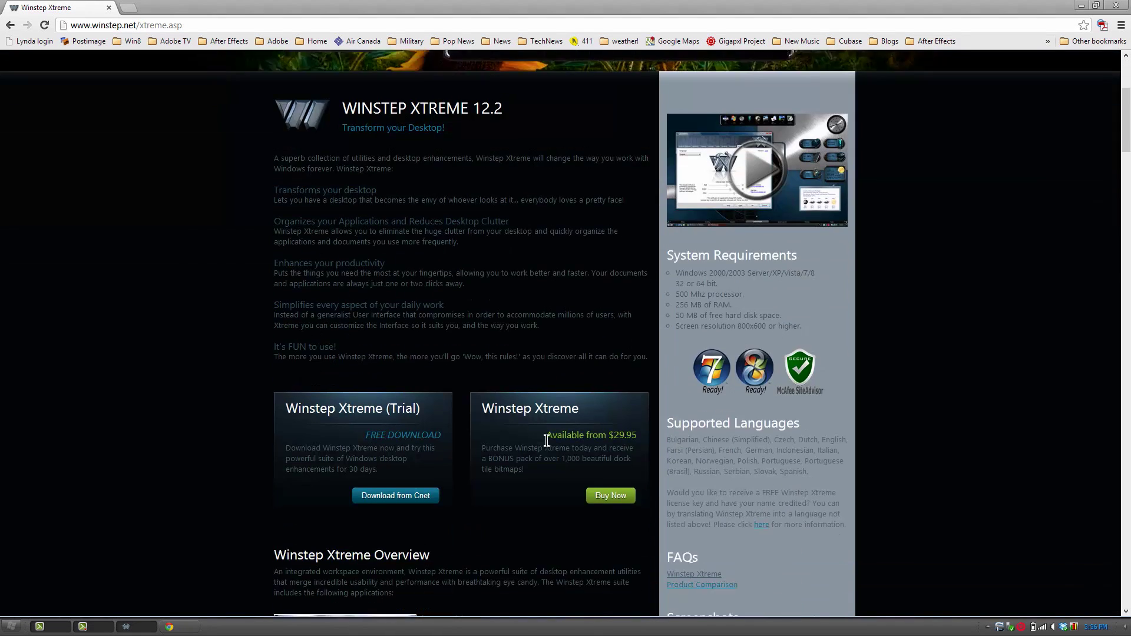
{"action": "scroll", "coordinate": [546, 442], "scroll_direction": "down", "scroll_amount": 12}
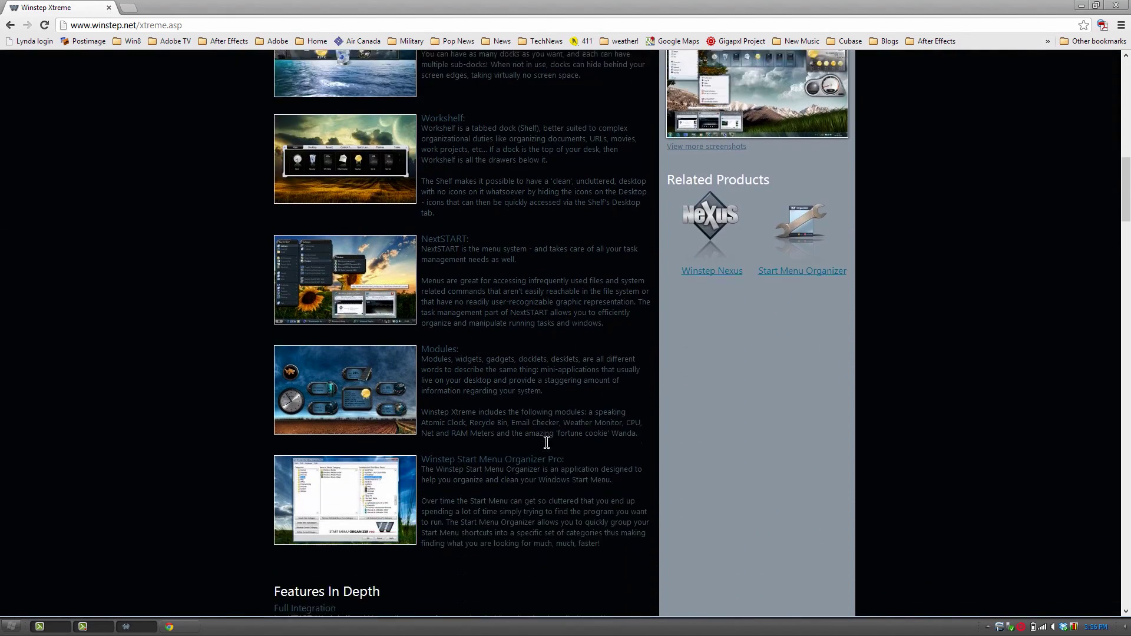
{"action": "scroll", "coordinate": [547, 444], "scroll_direction": "down", "scroll_amount": 14}
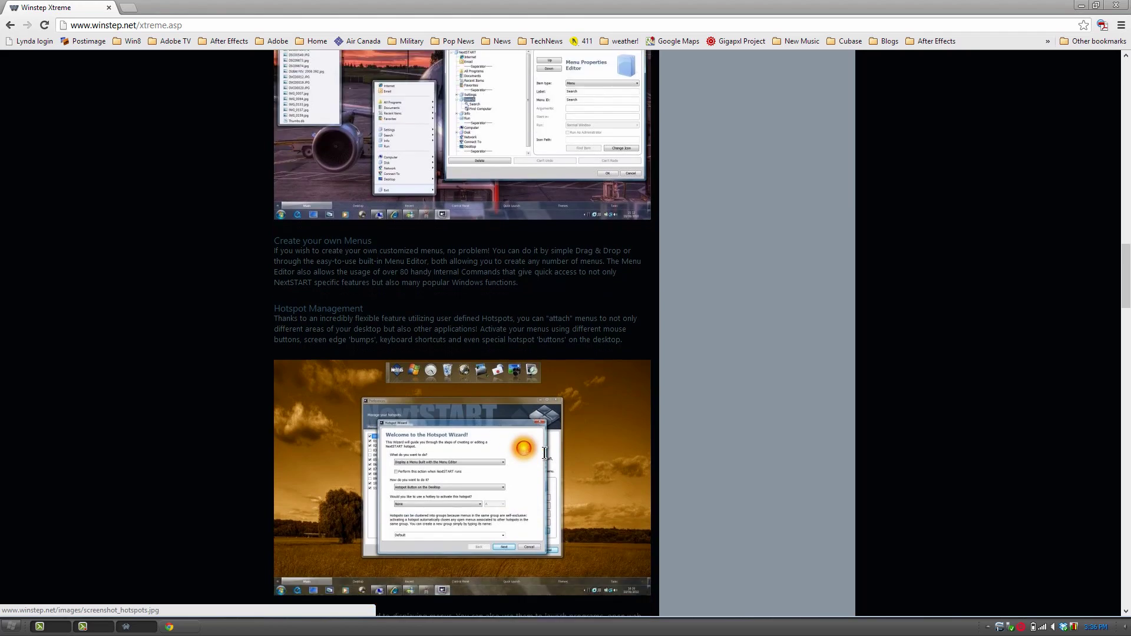
{"action": "scroll", "coordinate": [539, 471], "scroll_direction": "down", "scroll_amount": 6}
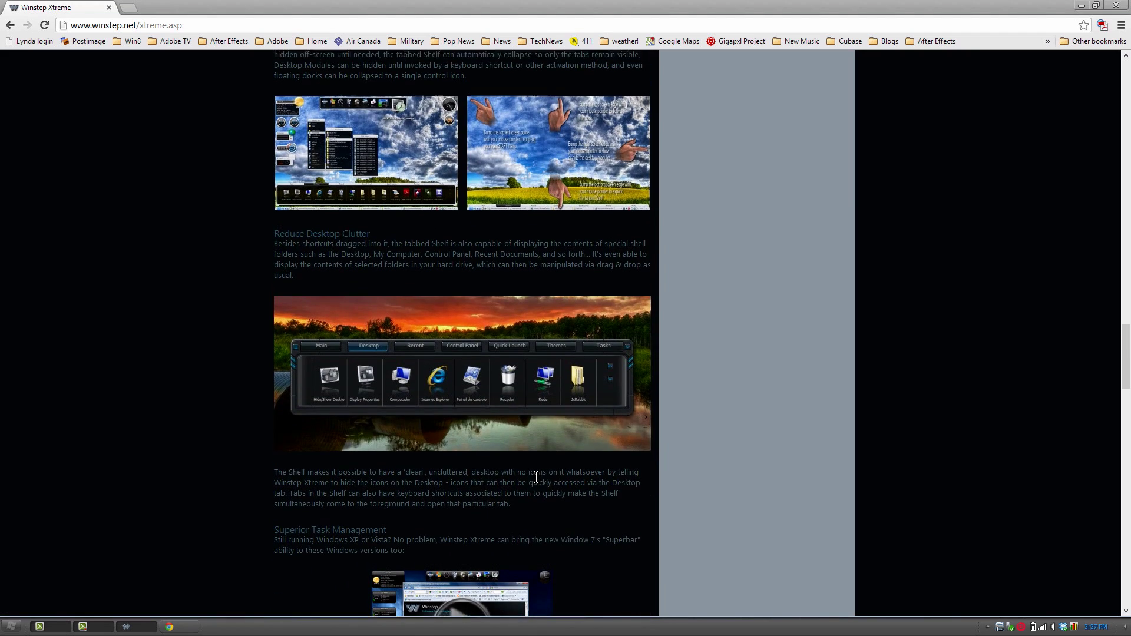
{"action": "scroll", "coordinate": [539, 478], "scroll_direction": "down", "scroll_amount": 7}
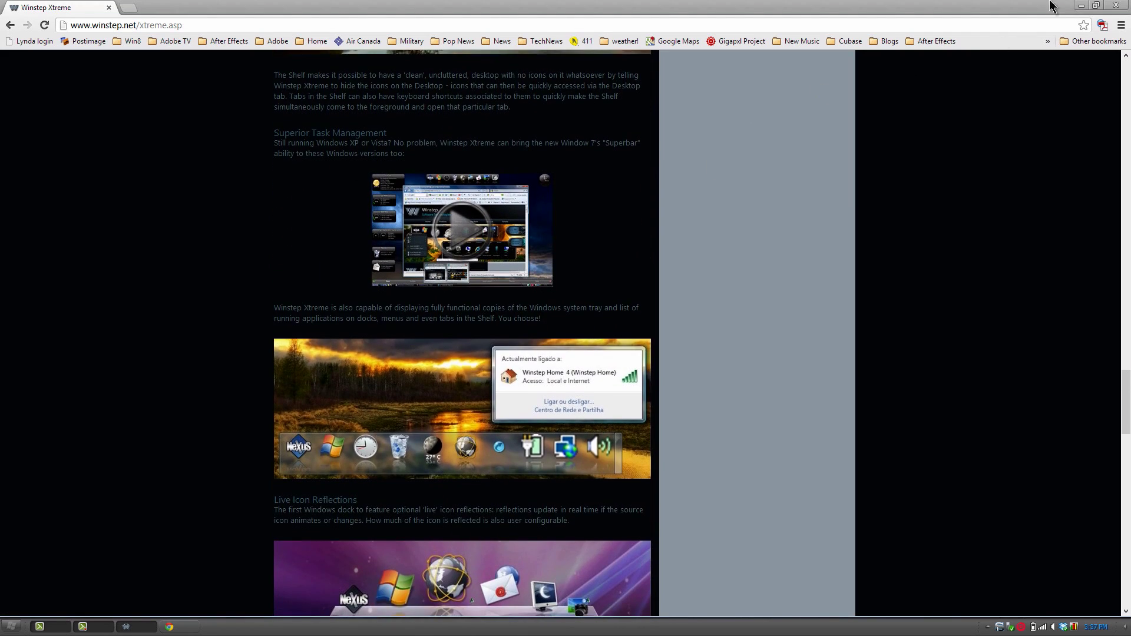
- Minimize the browser and close the WorkShelf Preferences window to clear the desktop
{"action": "left_click", "coordinate": [1081, 6]}
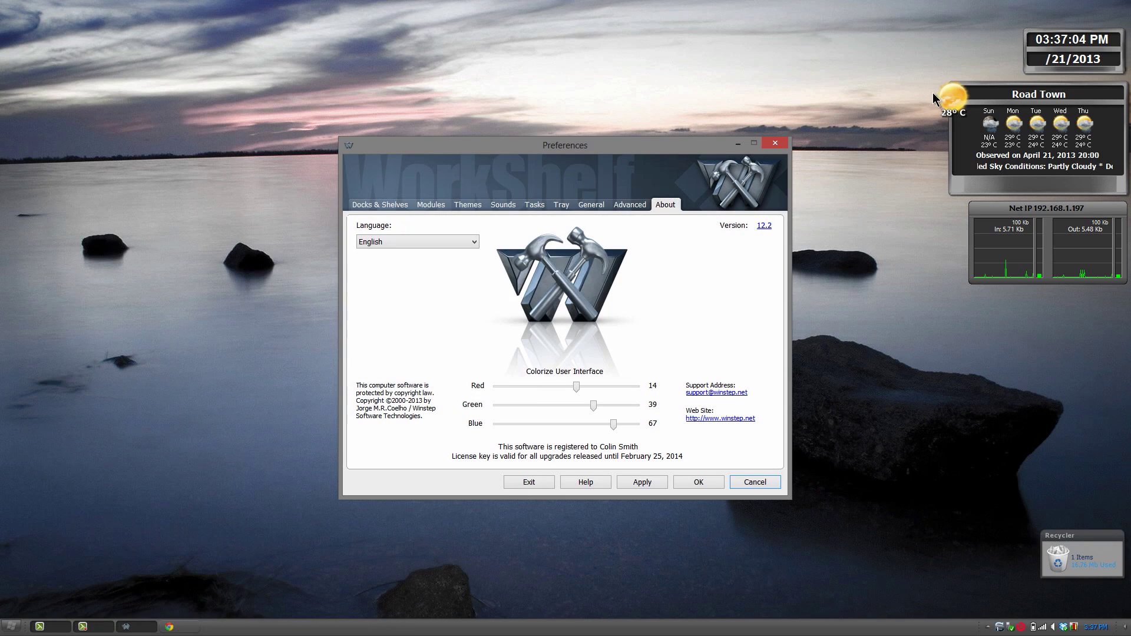
{"action": "left_click", "coordinate": [781, 142]}
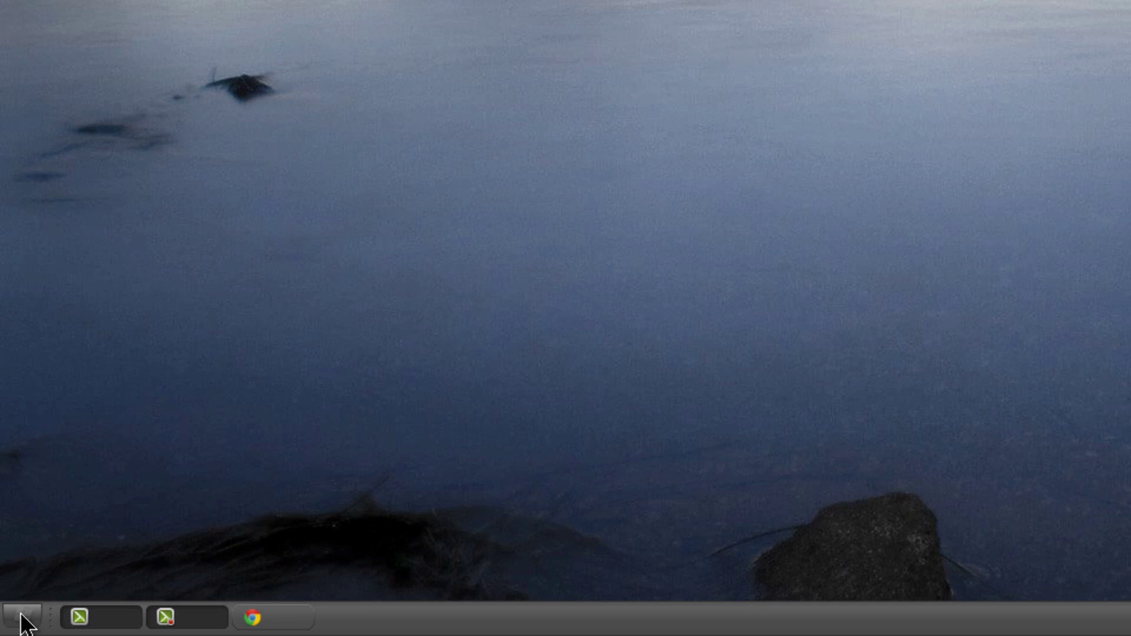
- Open the NextSTART start menu and look over its entries and submenus
{"action": "left_click", "coordinate": [23, 618]}
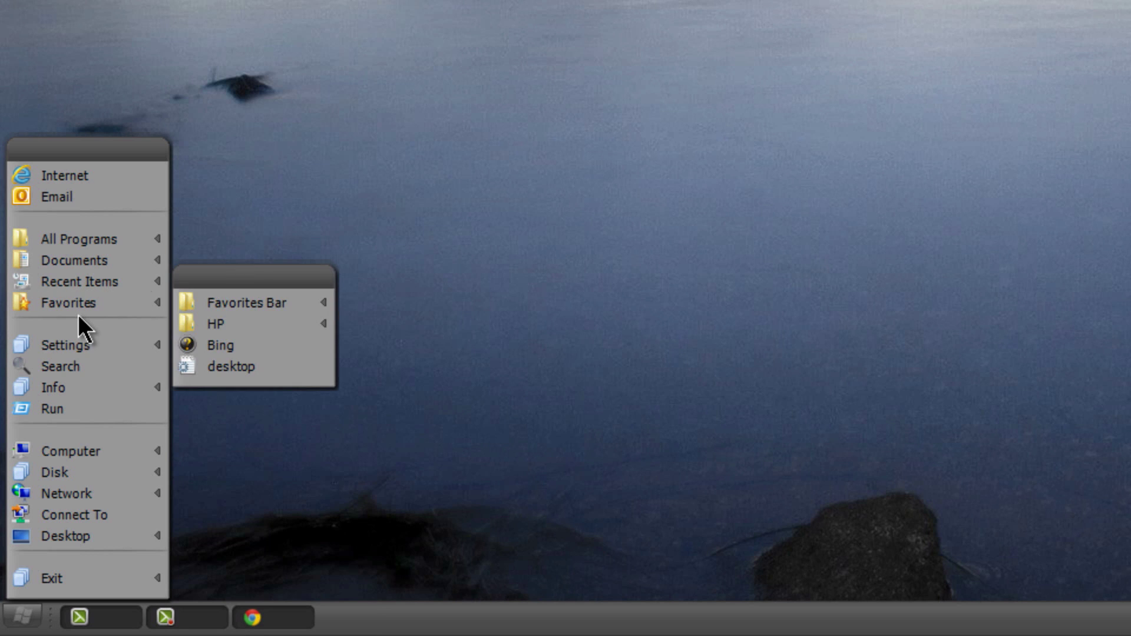
{"action": "mouse_move", "coordinate": [89, 347]}
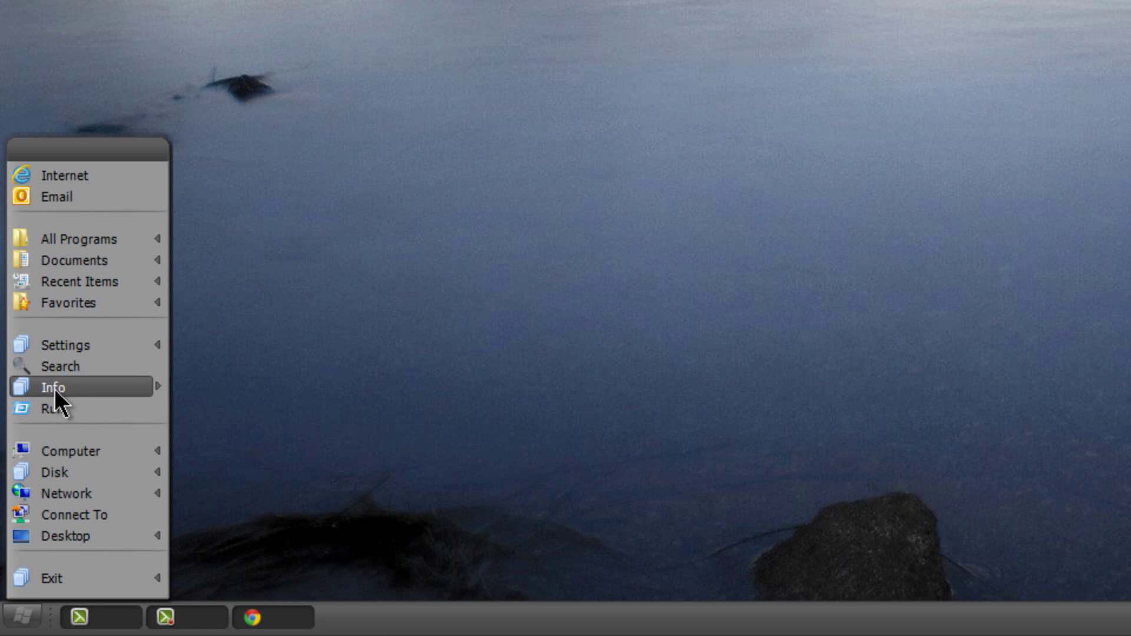
{"action": "mouse_move", "coordinate": [75, 453]}
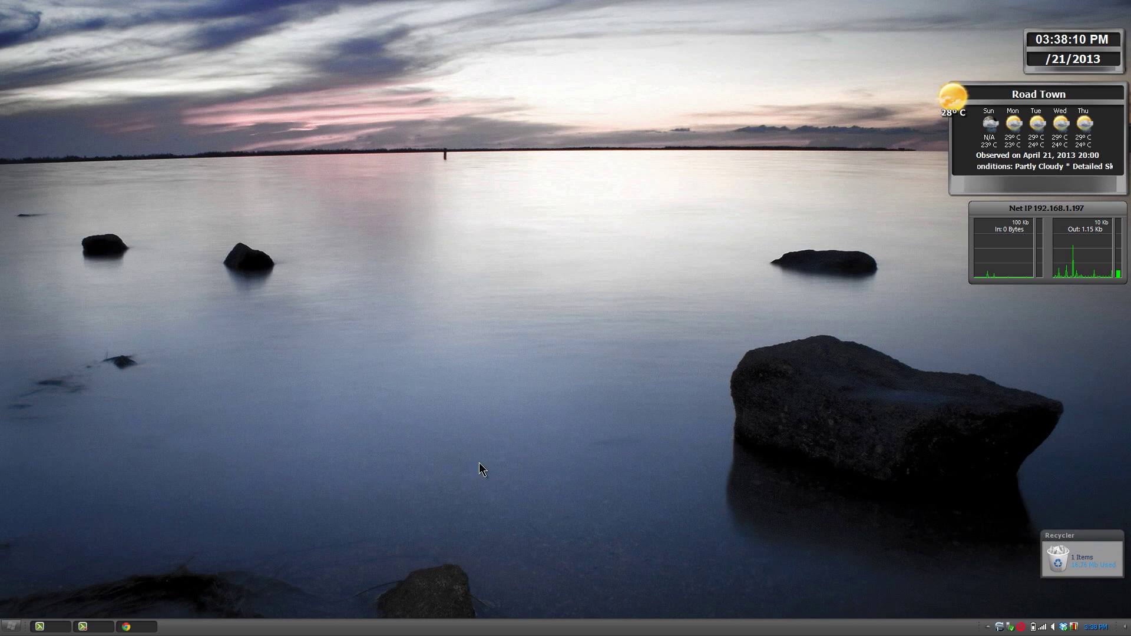
- Reveal the hidden desktop shelf and examine its Internet, Utilities, Main, Other Apps and Adobe groups
{"action": "mouse_move", "coordinate": [275, 613]}
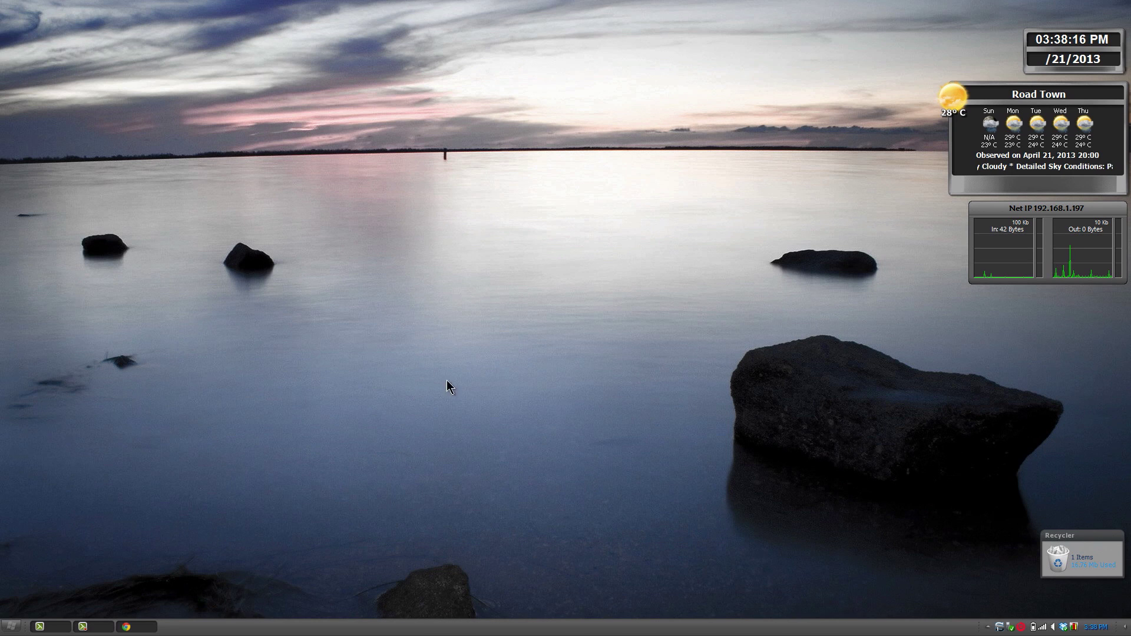
{"action": "mouse_move", "coordinate": [549, 616]}
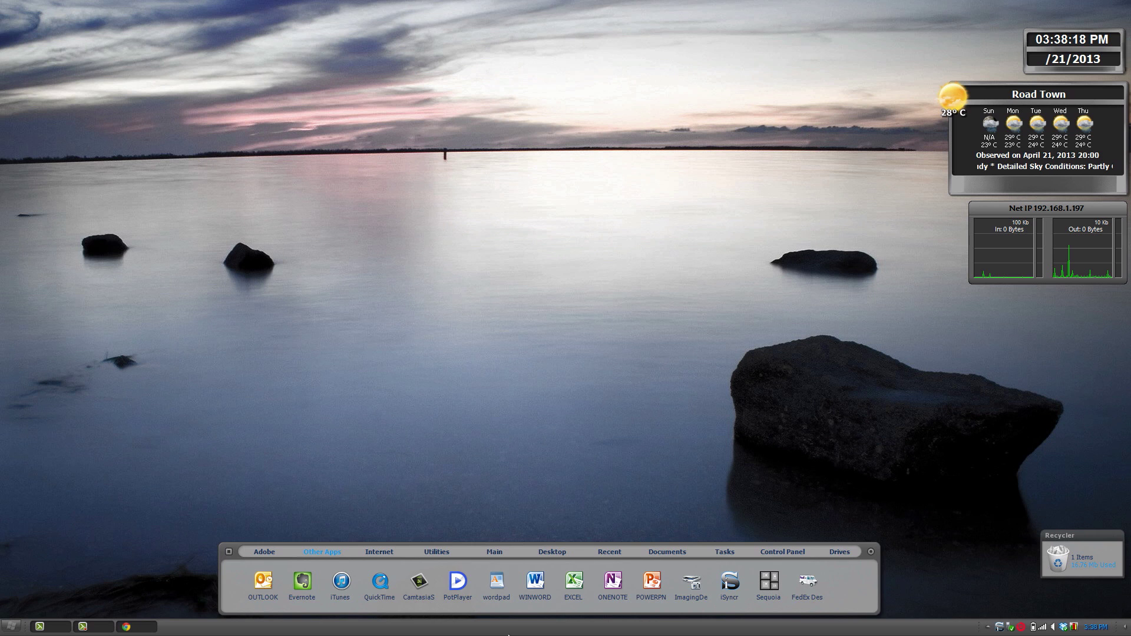
{"action": "mouse_move", "coordinate": [481, 630]}
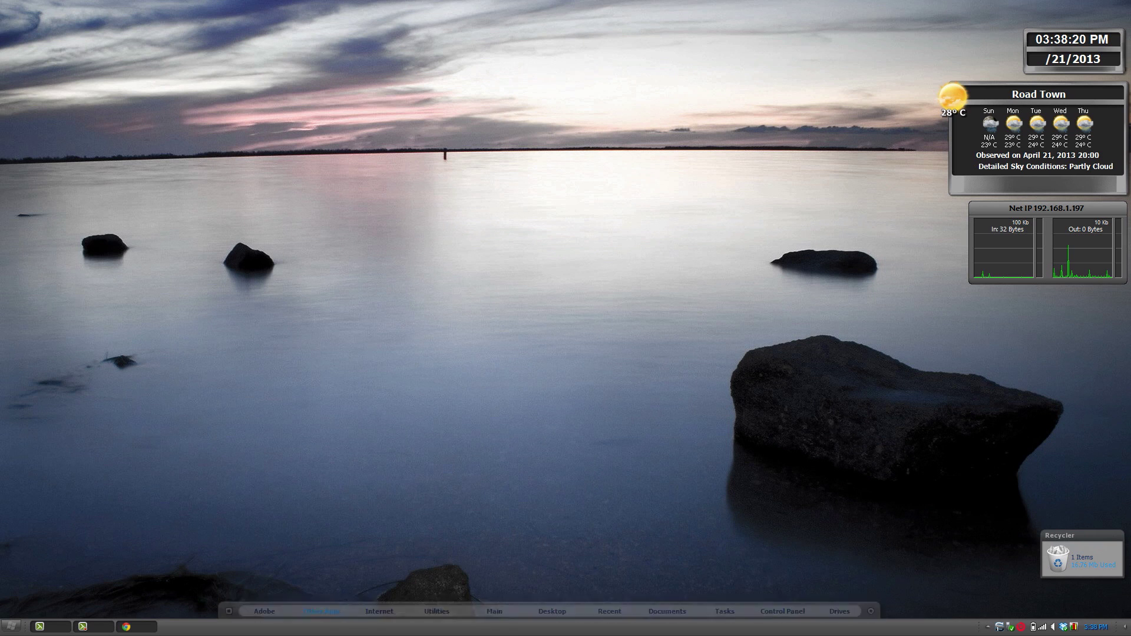
{"action": "mouse_move", "coordinate": [434, 629]}
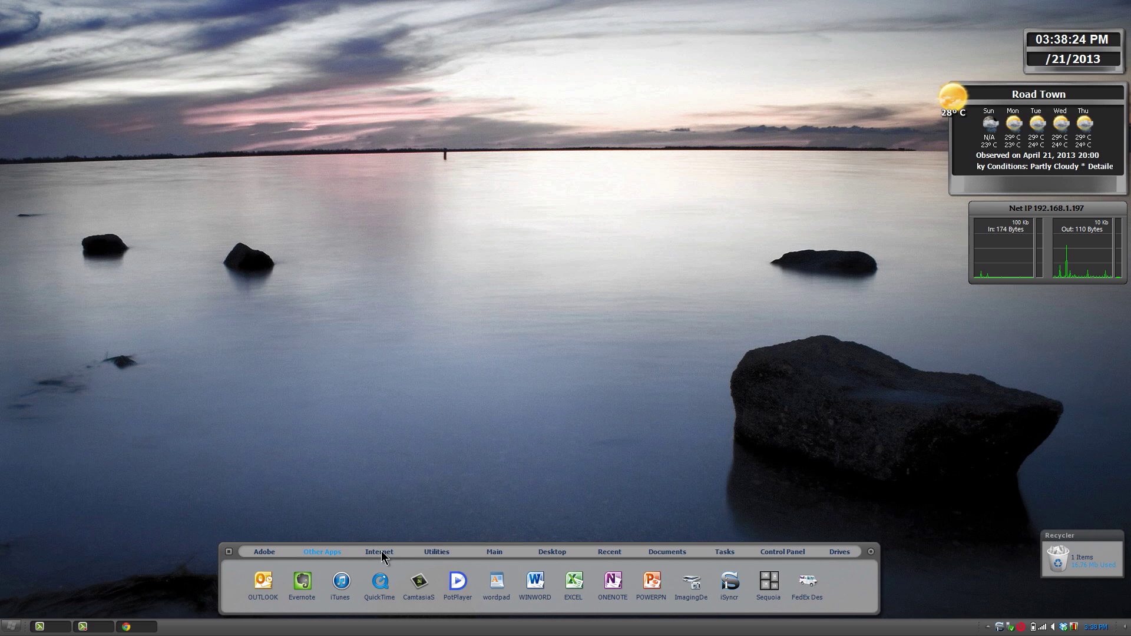
{"action": "left_click", "coordinate": [381, 552]}
{"action": "left_click", "coordinate": [439, 554]}
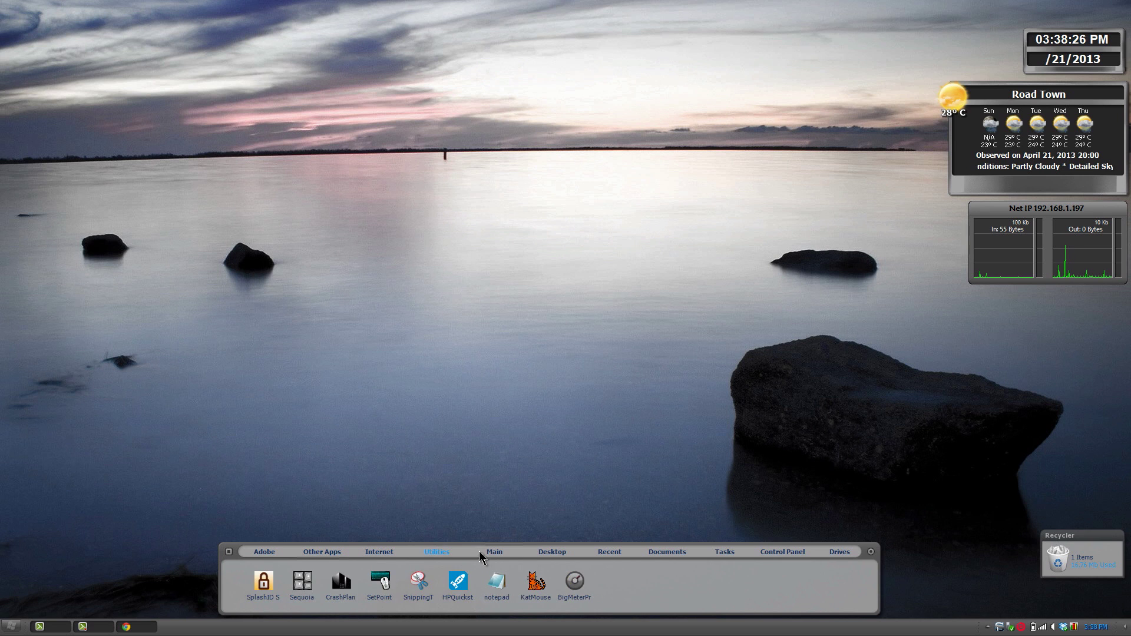
{"action": "left_click", "coordinate": [482, 549]}
{"action": "left_click", "coordinate": [439, 553]}
{"action": "left_click", "coordinate": [383, 552]}
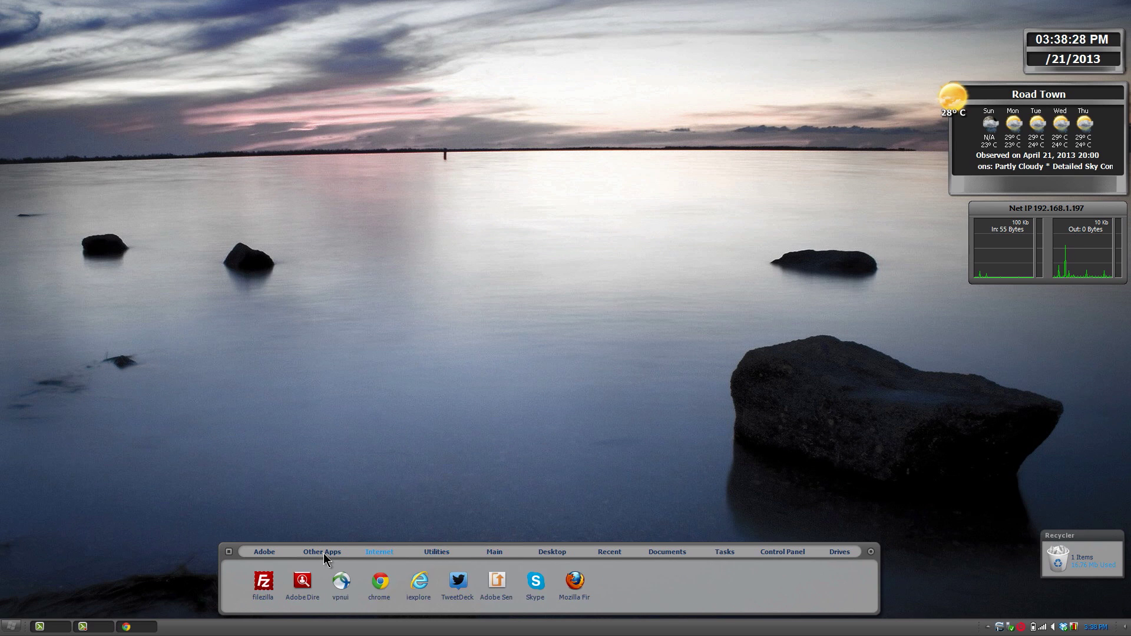
{"action": "left_click", "coordinate": [320, 552]}
{"action": "left_click", "coordinate": [270, 553]}
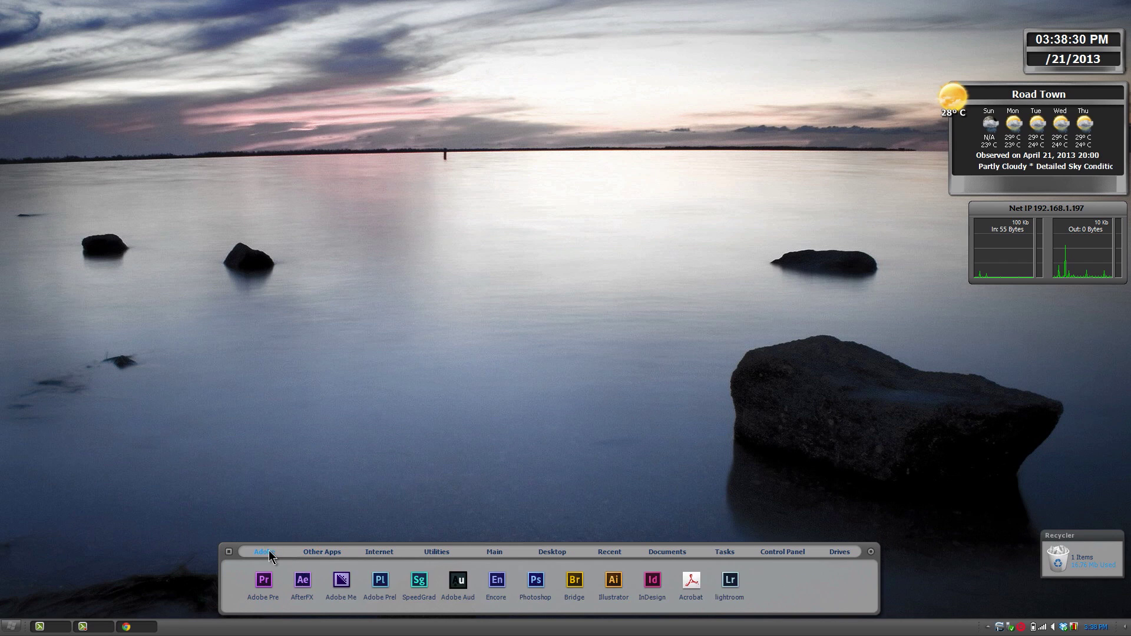
{"action": "left_click", "coordinate": [322, 553]}
- Open the WorkShelf and NextSTART preferences and place the two windows side by side, with NextSTART on the left
{"action": "left_click", "coordinate": [228, 551]}
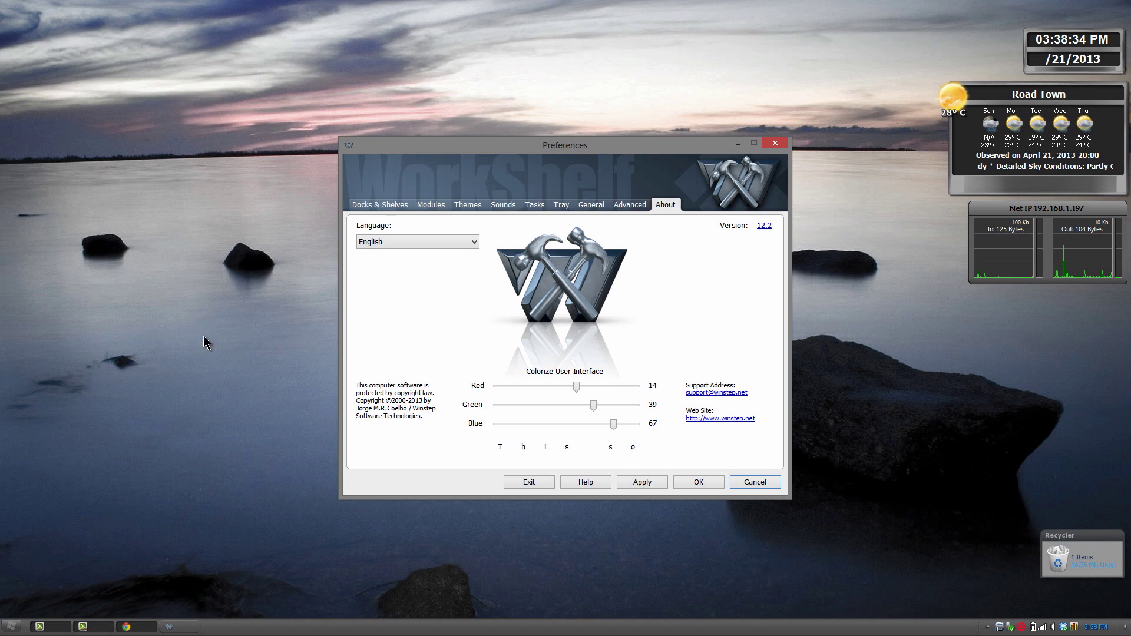
{"action": "right_click", "coordinate": [11, 629]}
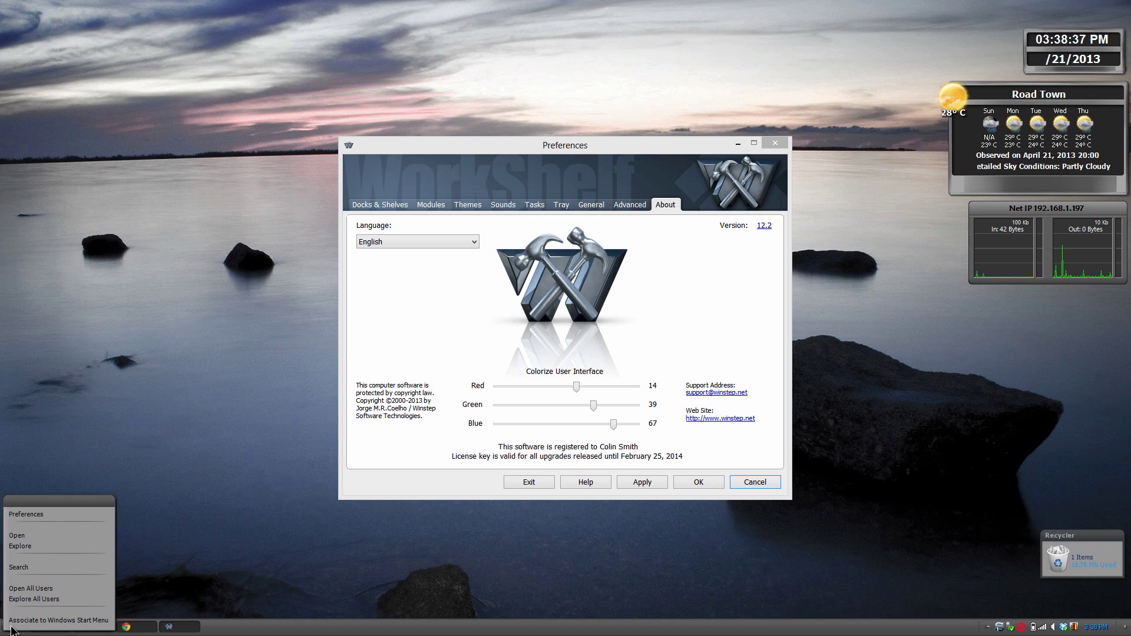
{"action": "left_click", "coordinate": [59, 513]}
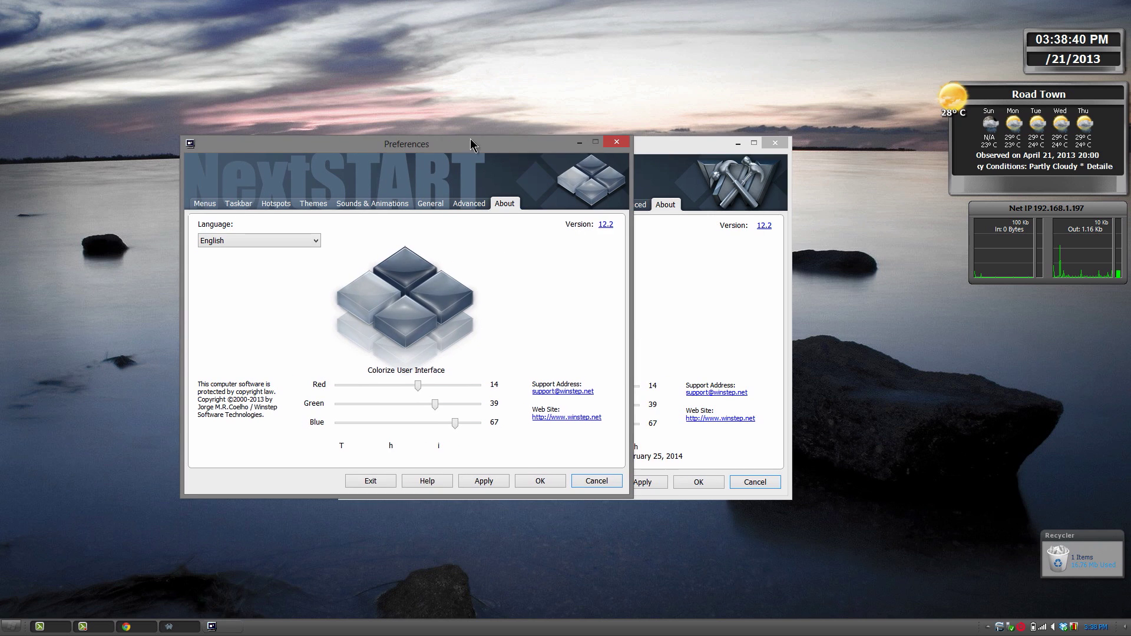
{"action": "left_click_drag", "start_coordinate": [701, 151], "coordinate": [811, 136]}
{"action": "left_click_drag", "start_coordinate": [459, 146], "coordinate": [317, 140]}
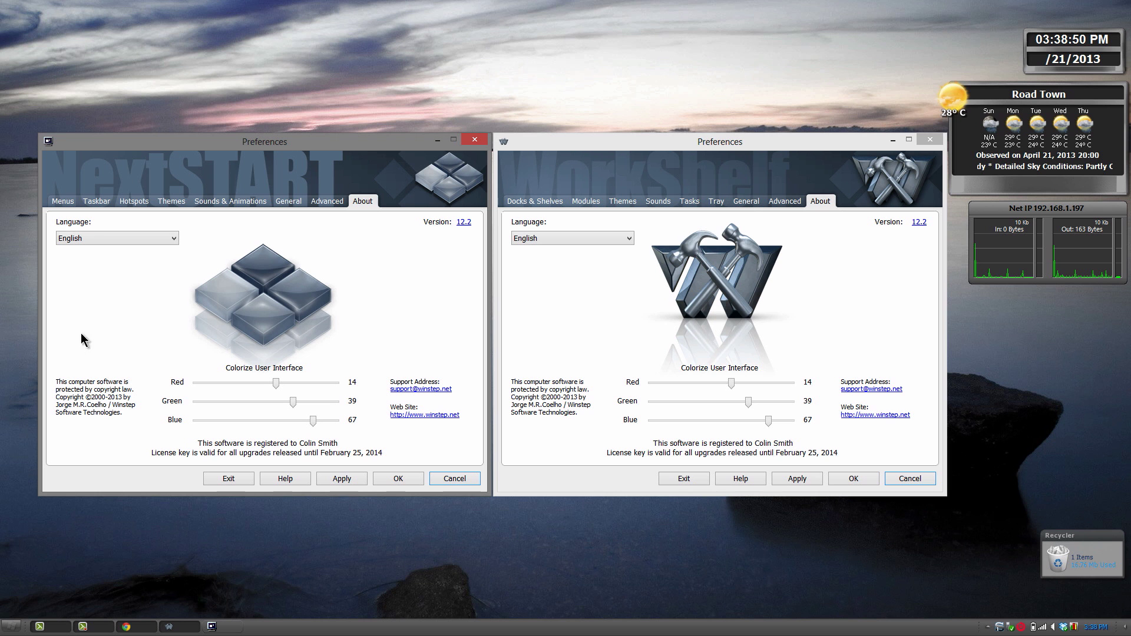
- Review NextSTART's menu settings, including the Menu Titlebar Actions, and its taskbar settings with the available display styles
{"action": "left_click", "coordinate": [63, 202]}
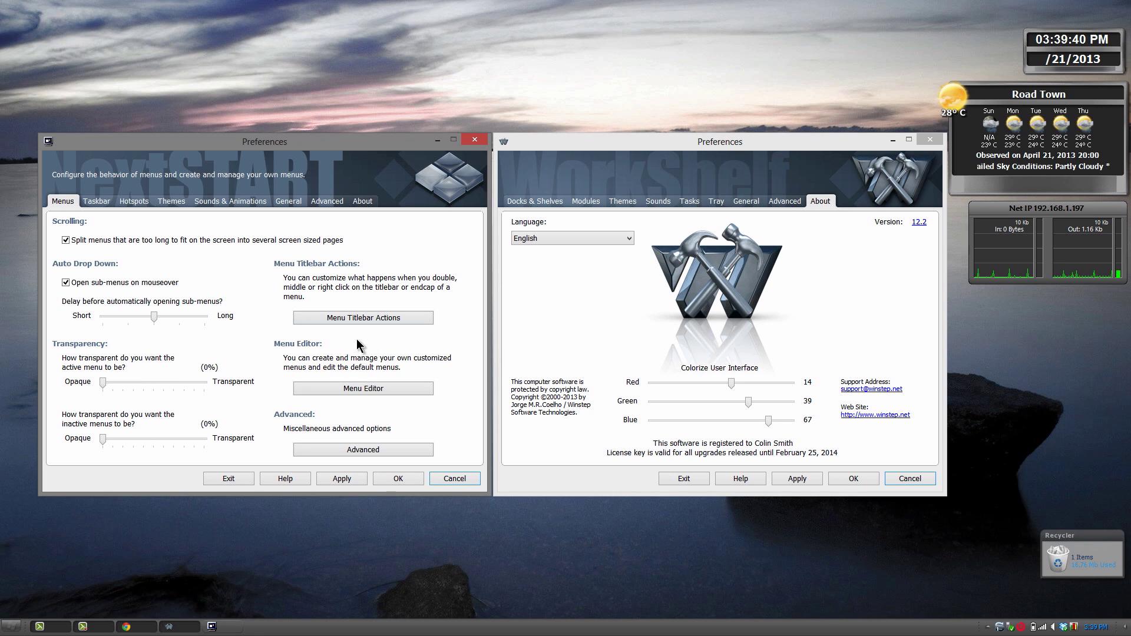
{"action": "left_click", "coordinate": [370, 319]}
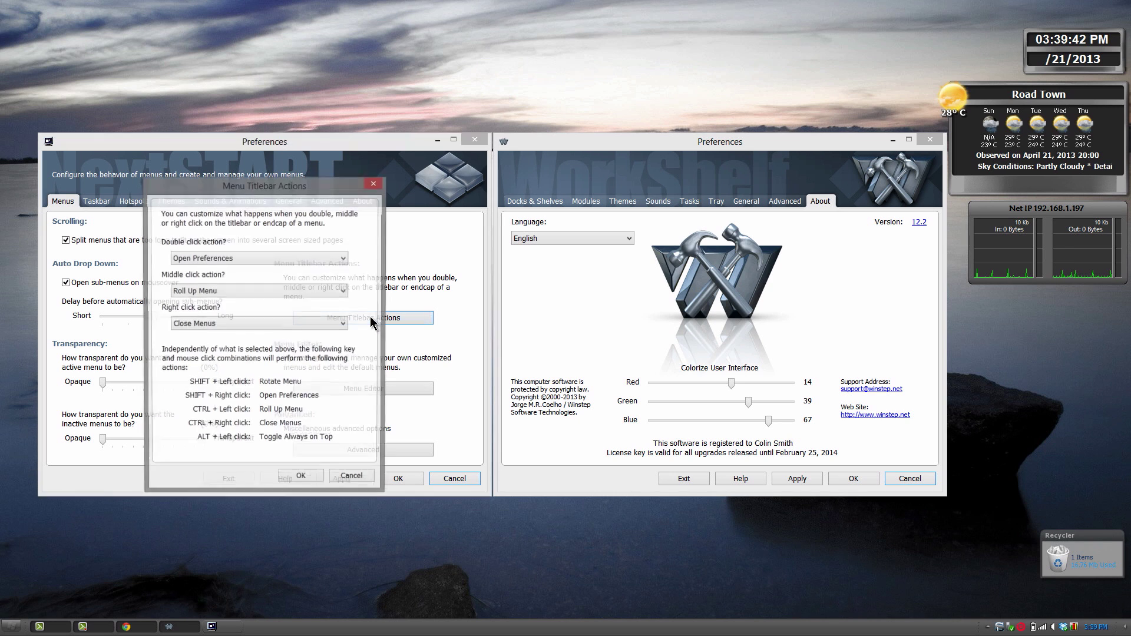
{"action": "left_click", "coordinate": [374, 184]}
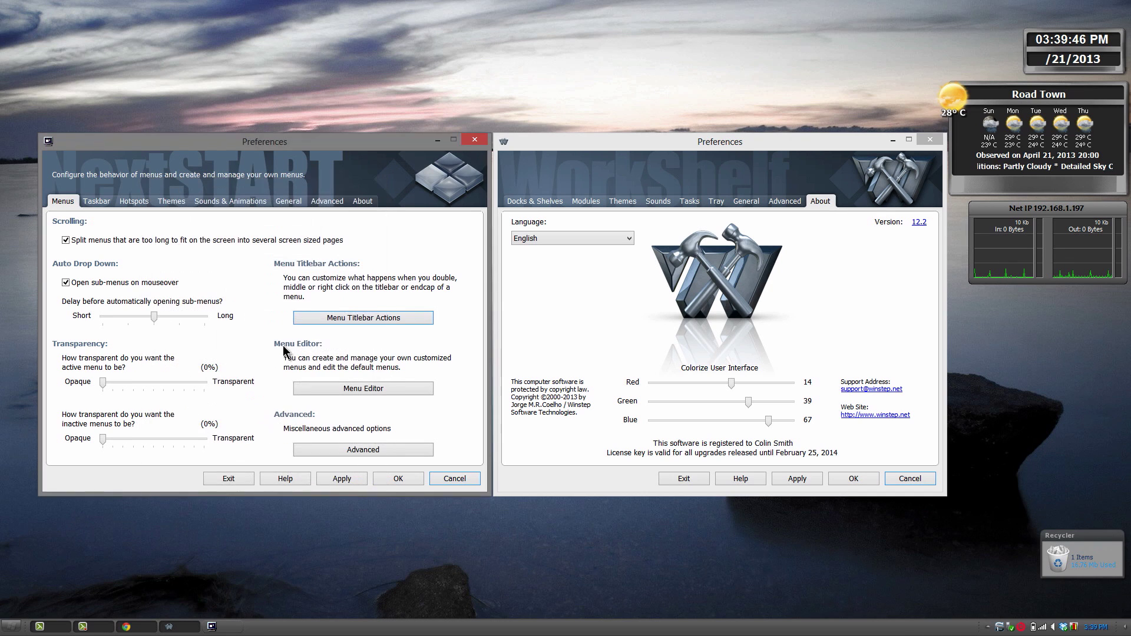
{"action": "left_click", "coordinate": [97, 202]}
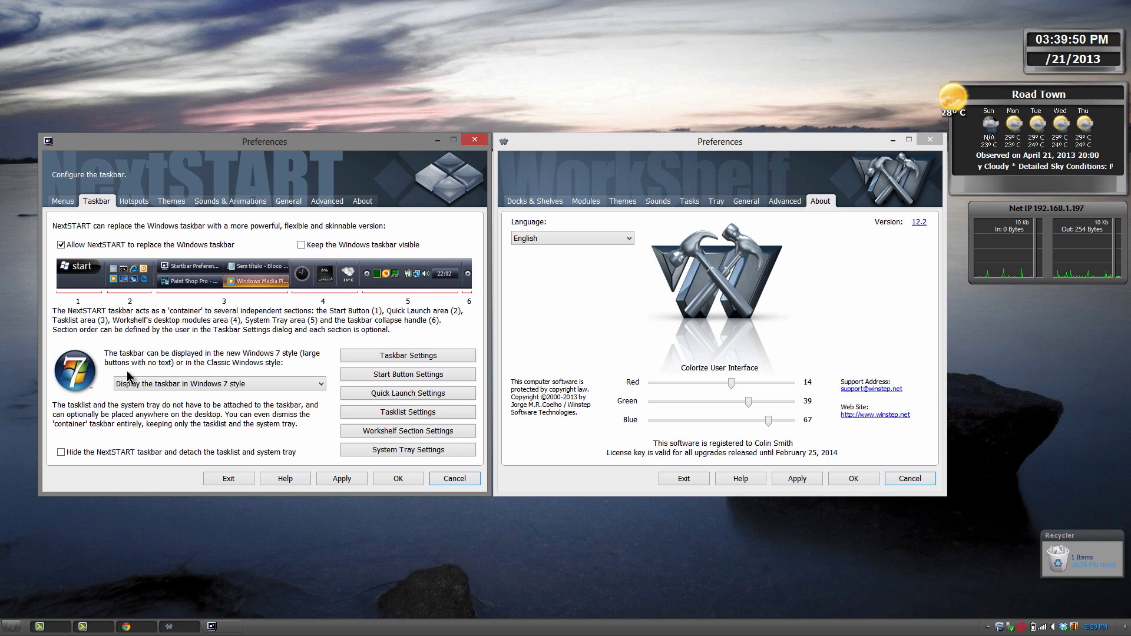
{"action": "left_click", "coordinate": [236, 389]}
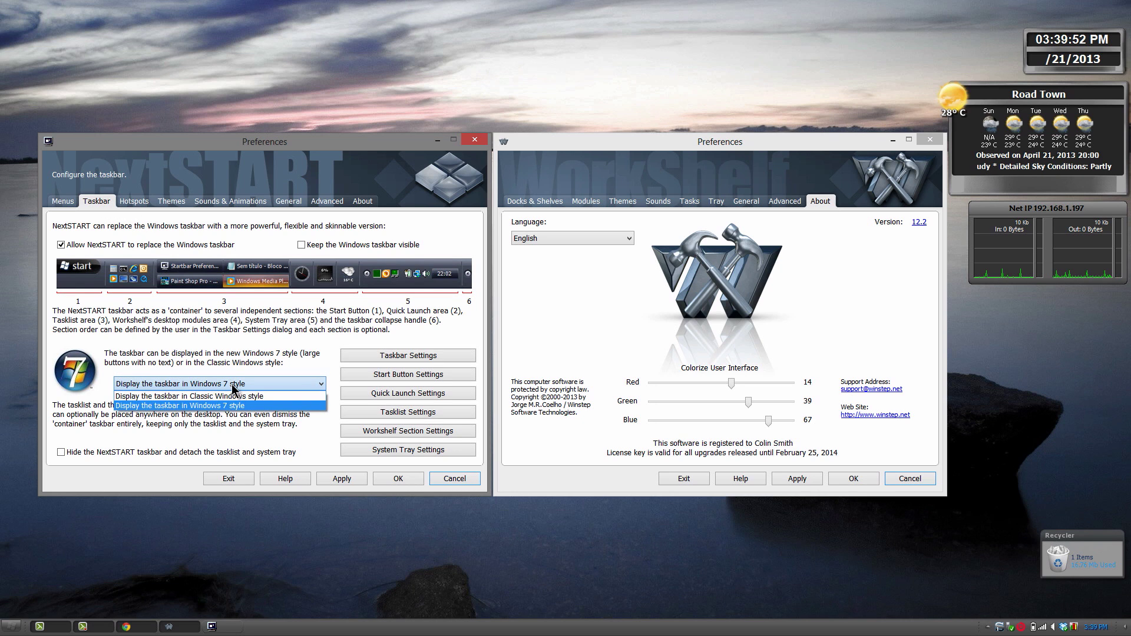
{"action": "left_click", "coordinate": [226, 342]}
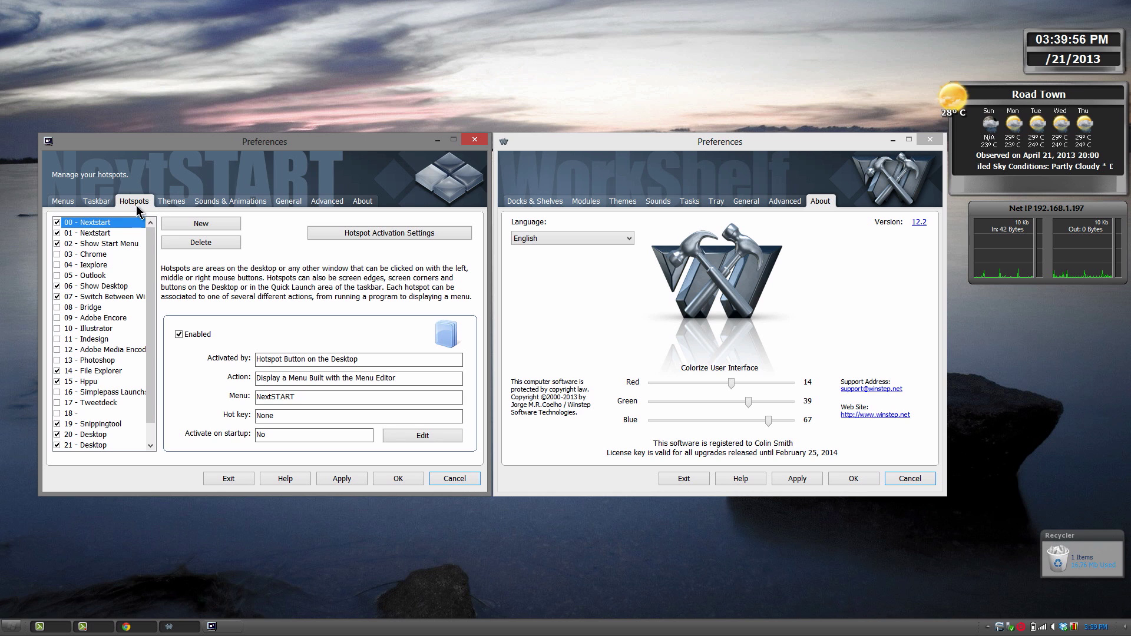
- Look through NextSTART's Themes, Sounds & Animations, General and Advanced settings and close its preferences without changing anything
{"action": "left_click", "coordinate": [178, 202]}
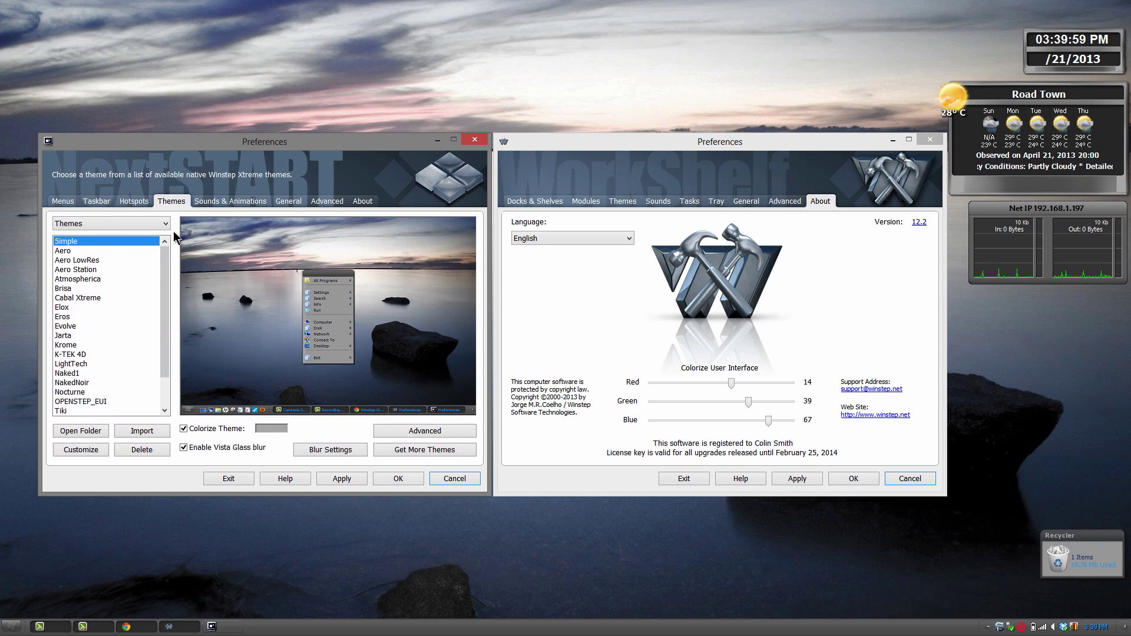
{"action": "left_click", "coordinate": [224, 200]}
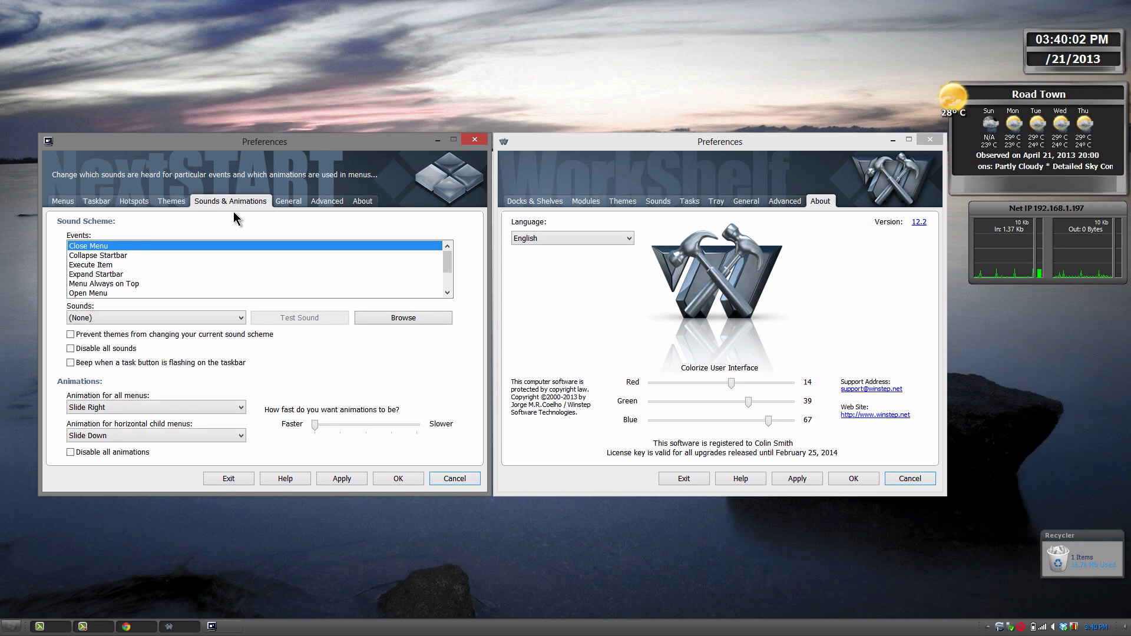
{"action": "left_click", "coordinate": [284, 202]}
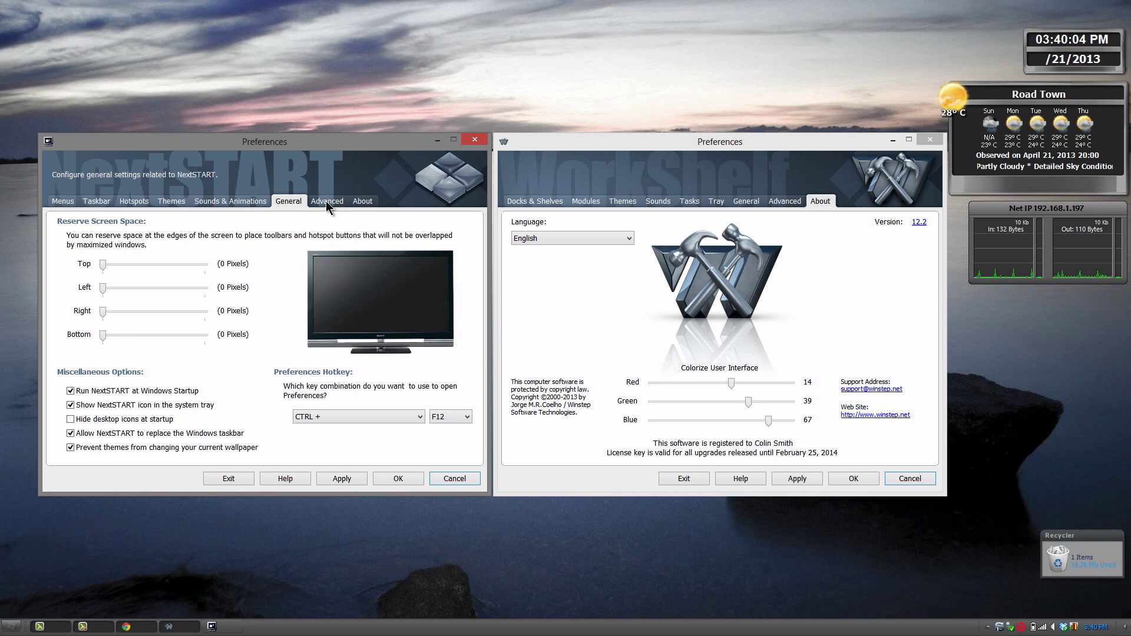
{"action": "left_click", "coordinate": [326, 200]}
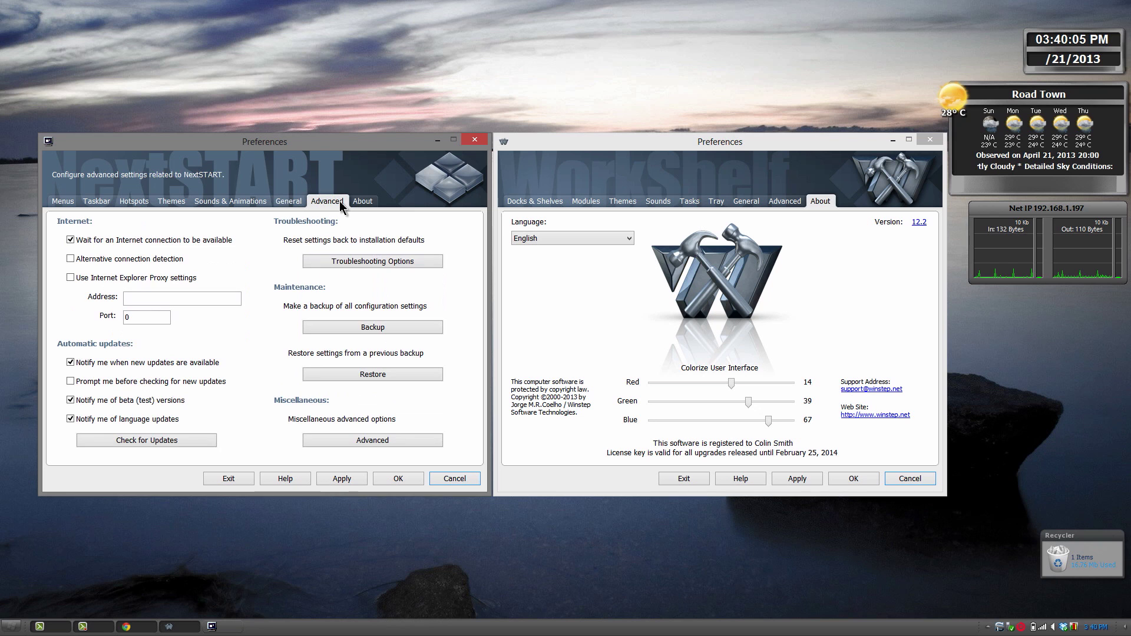
{"action": "left_click", "coordinate": [474, 139]}
- Move the WorkShelf preferences window near the center of the desktop and show its Docks & Shelves settings
{"action": "left_click_drag", "start_coordinate": [545, 147], "coordinate": [330, 209]}
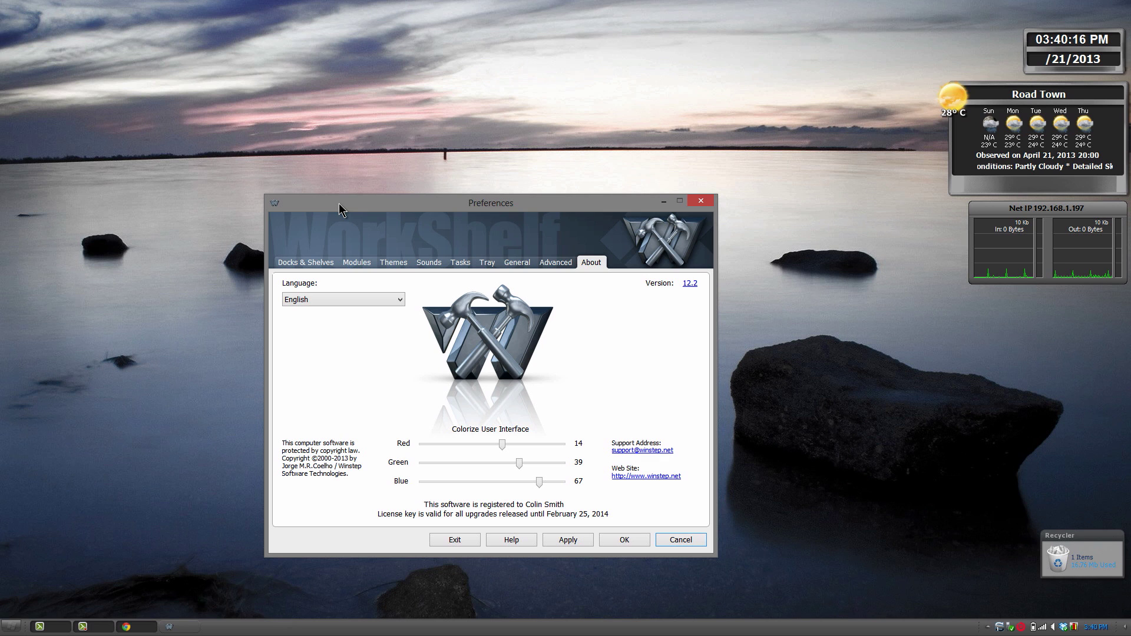
{"action": "left_click_drag", "start_coordinate": [363, 202], "coordinate": [427, 202]}
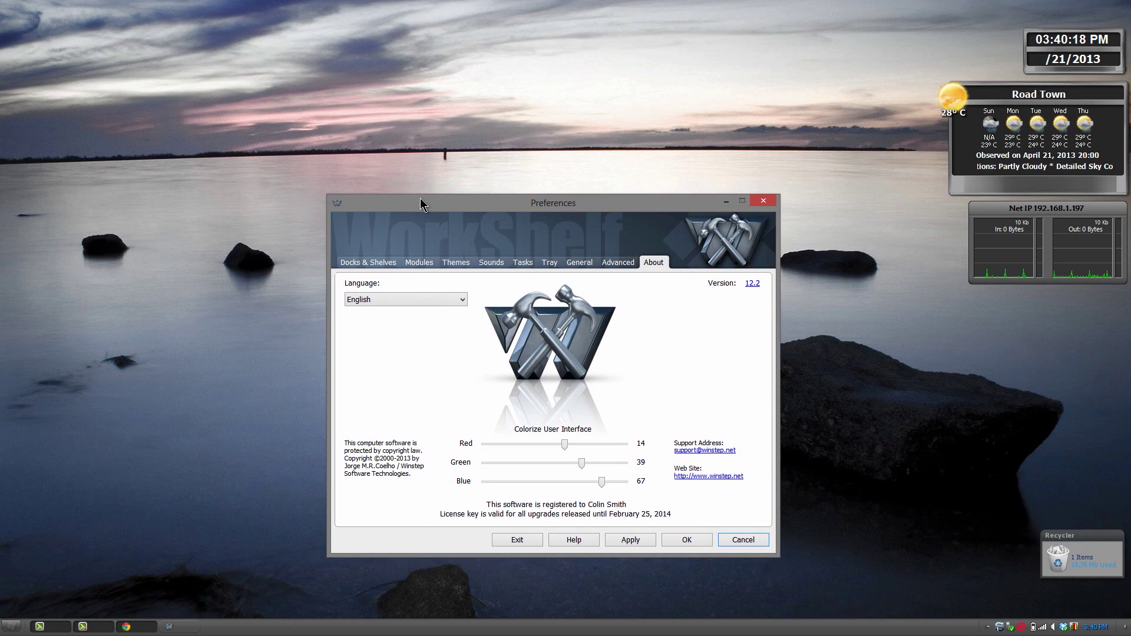
{"action": "left_click", "coordinate": [362, 263]}
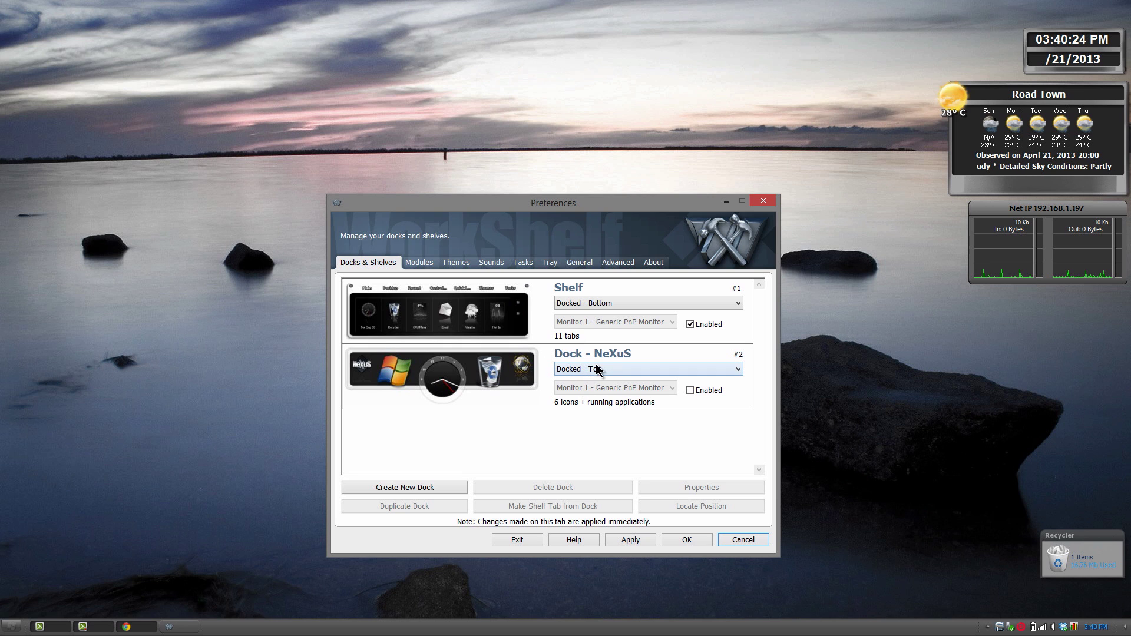
- Enable the NeXuS dock to show it on the desktop and disable it again
{"action": "left_click", "coordinate": [690, 390]}
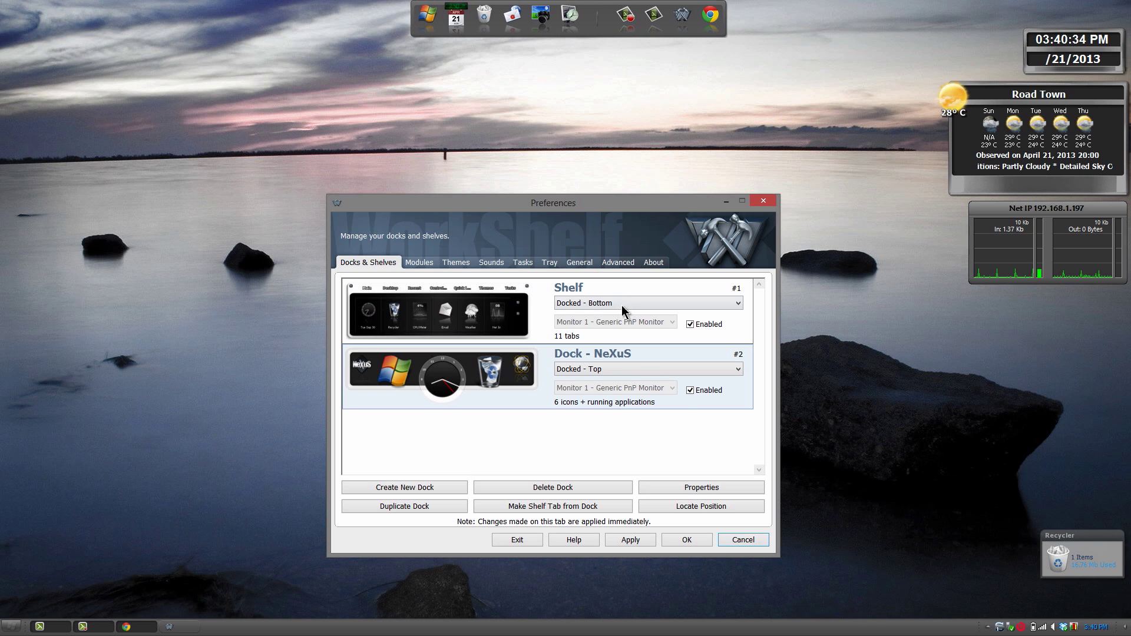
{"action": "left_click", "coordinate": [690, 390]}
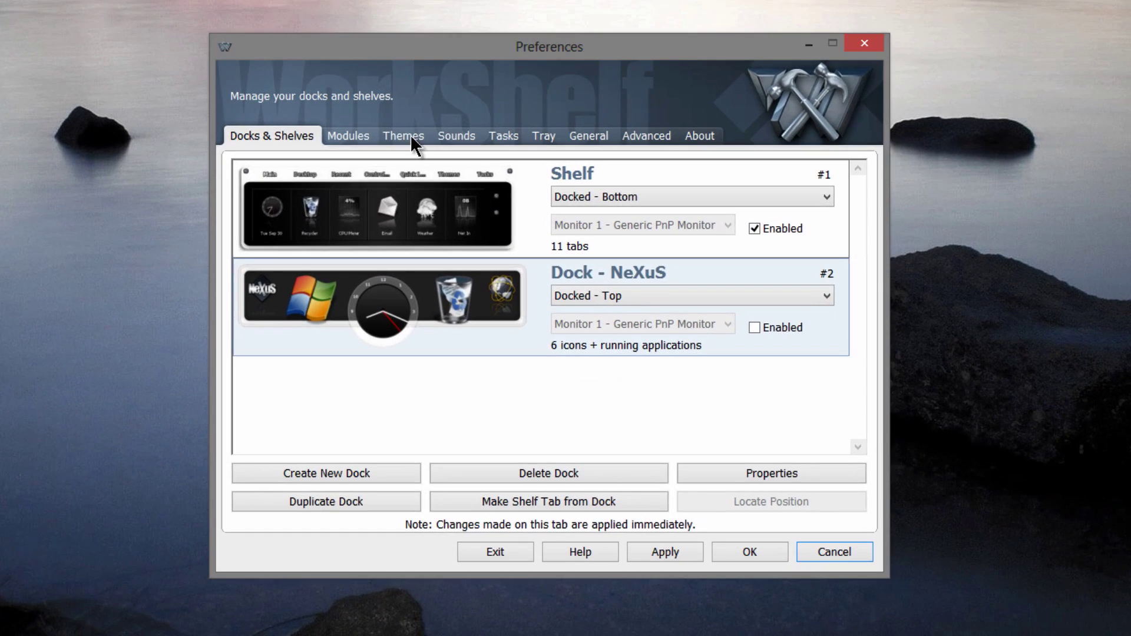
- Preview the Elox, Eros, Evolve, Jarta, Krome, K-TEK 4D and LightTech themes in the WorkShelf theme settings
{"action": "left_click", "coordinate": [411, 137]}
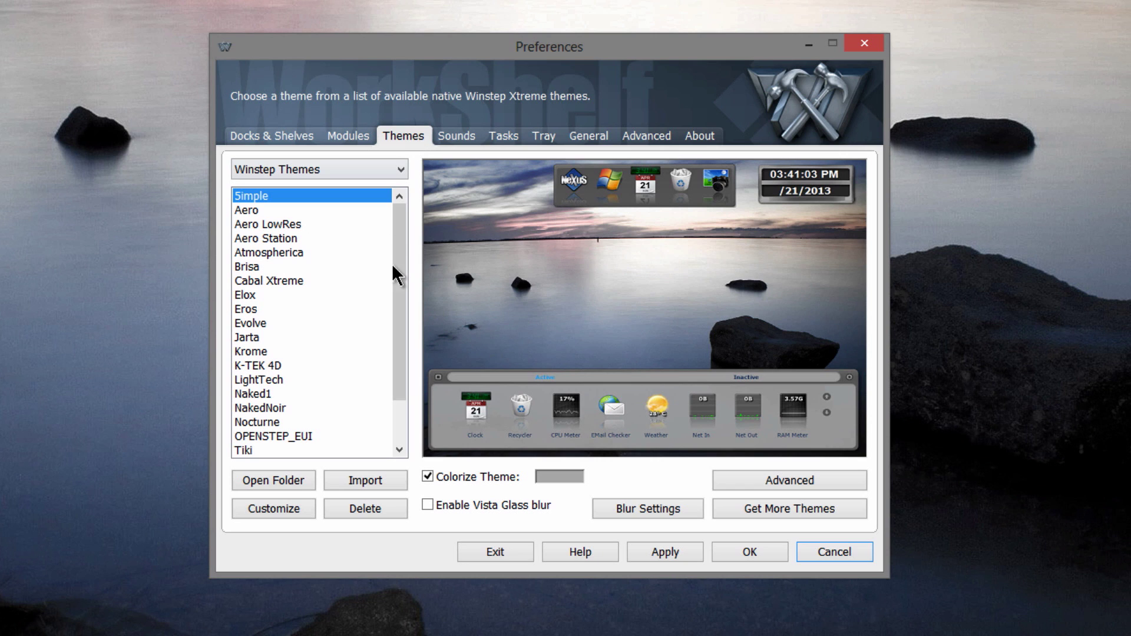
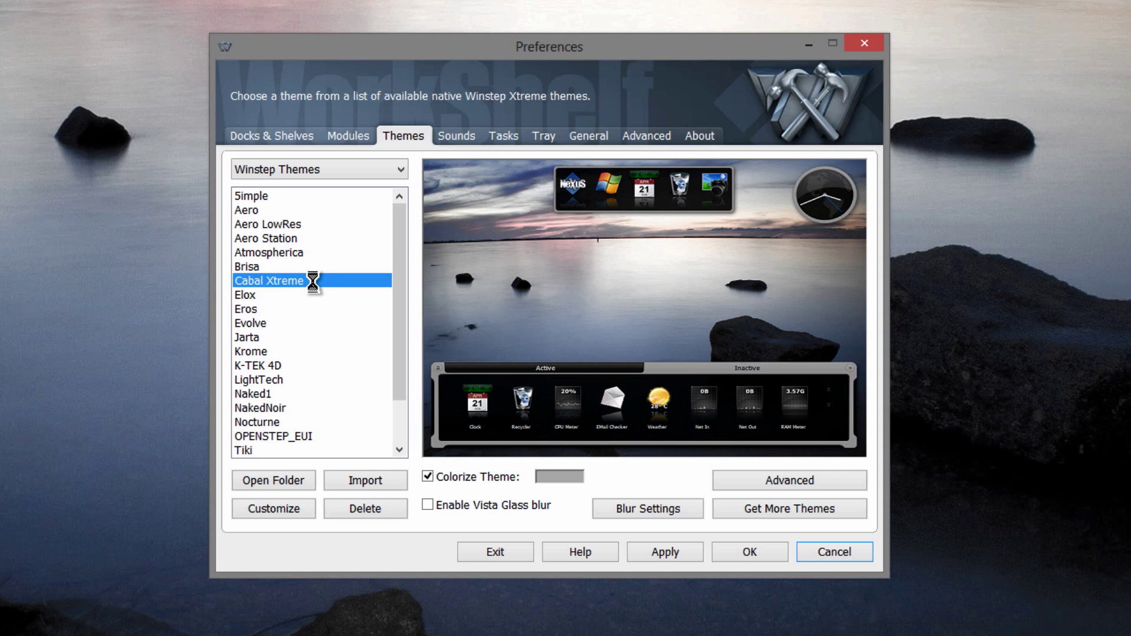
{"action": "left_click", "coordinate": [304, 296]}
{"action": "left_click", "coordinate": [305, 310]}
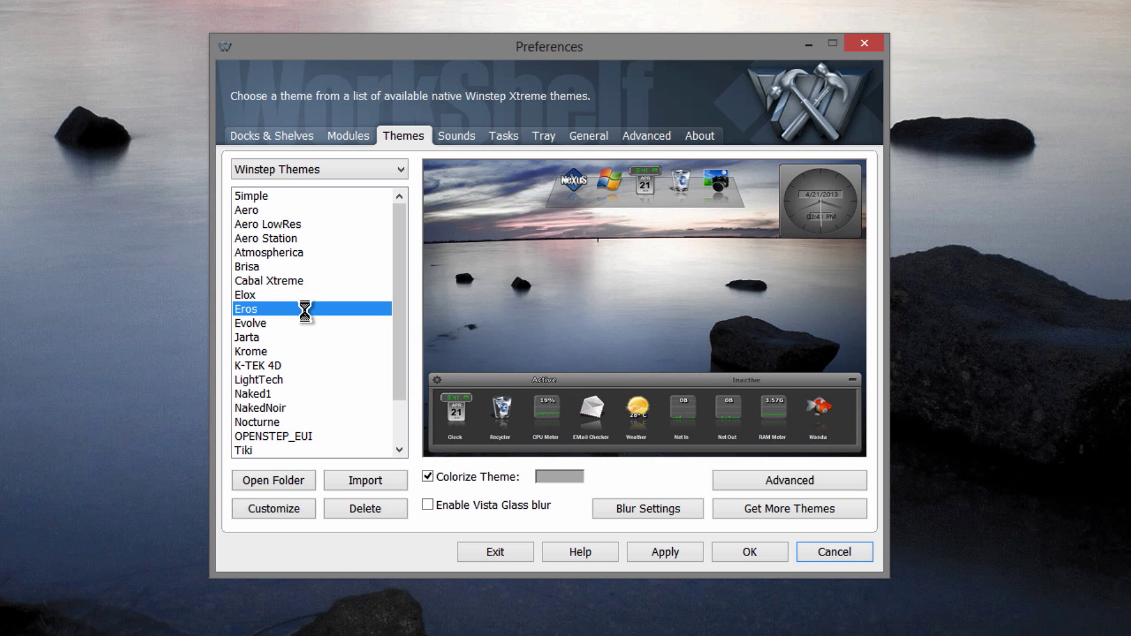
{"action": "left_click", "coordinate": [307, 326]}
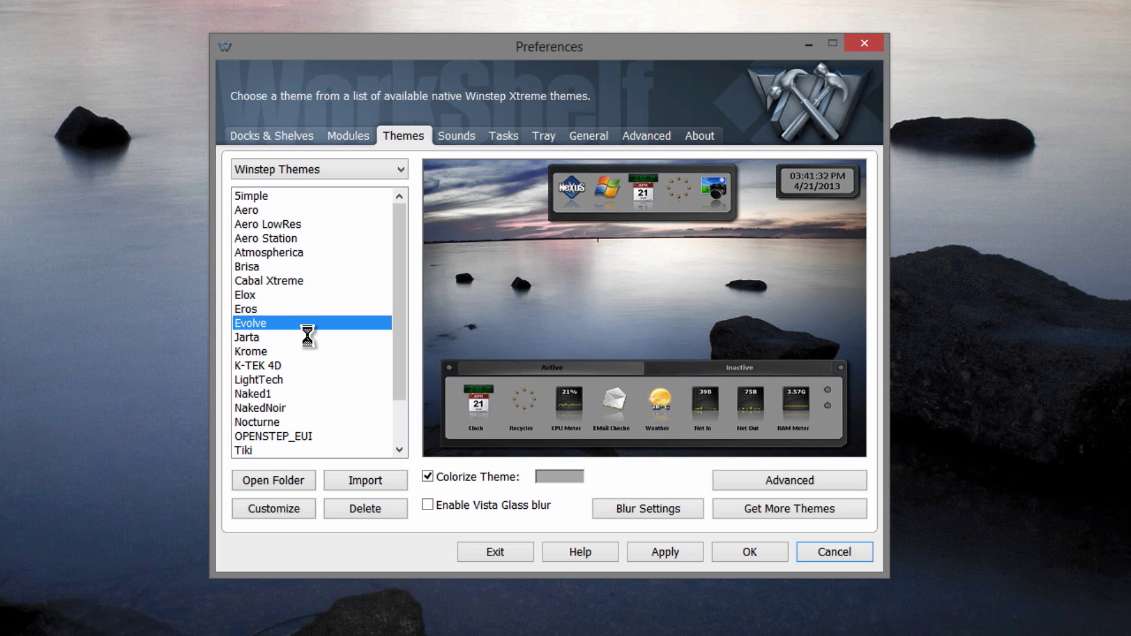
{"action": "left_click", "coordinate": [309, 338]}
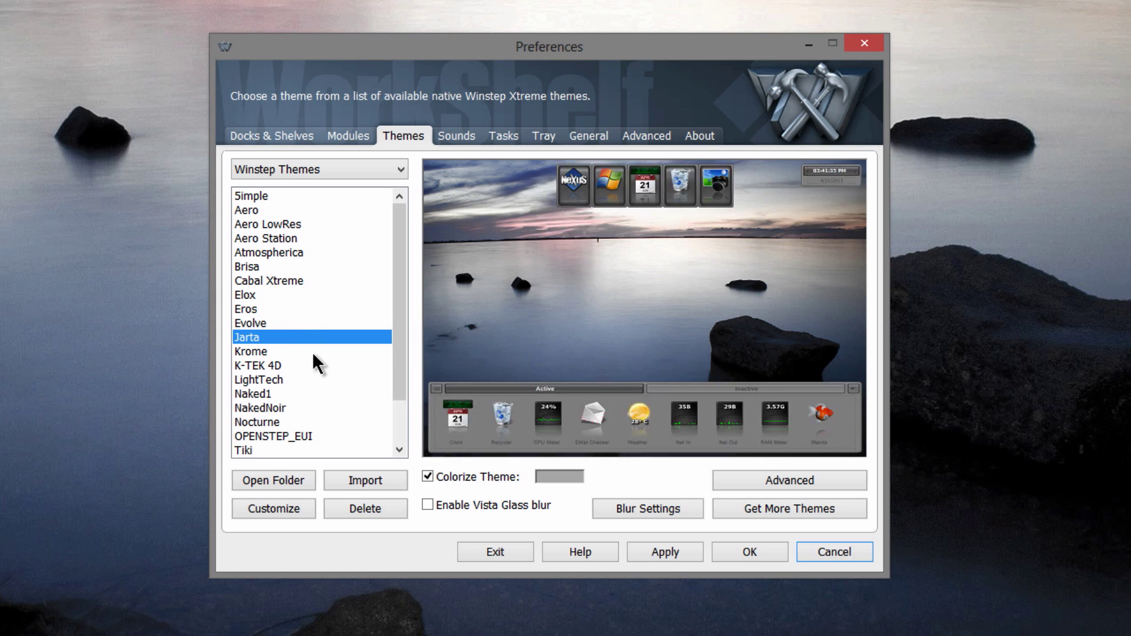
{"action": "scroll", "coordinate": [324, 350], "scroll_direction": "down", "scroll_amount": 2}
{"action": "left_click", "coordinate": [313, 295]}
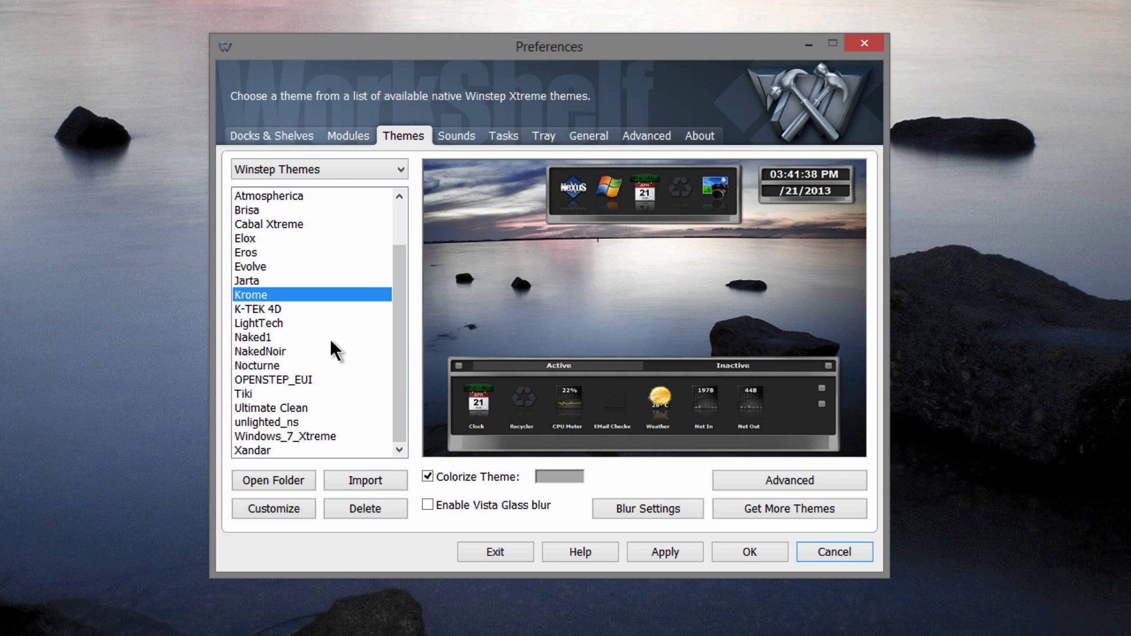
{"action": "left_click", "coordinate": [284, 308]}
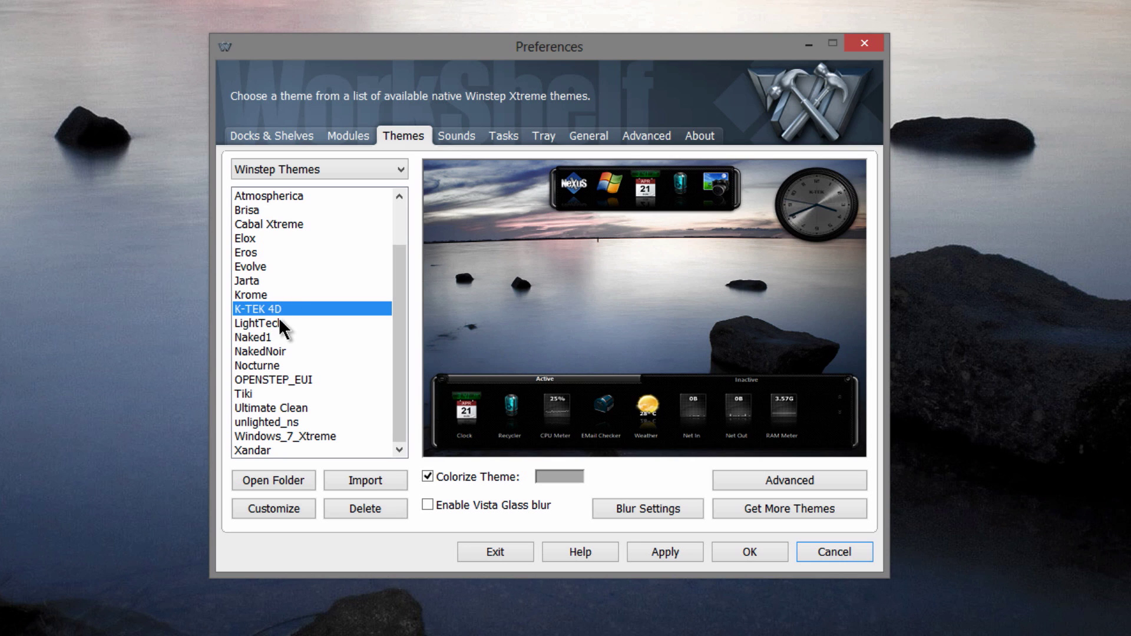
{"action": "left_click", "coordinate": [287, 323]}
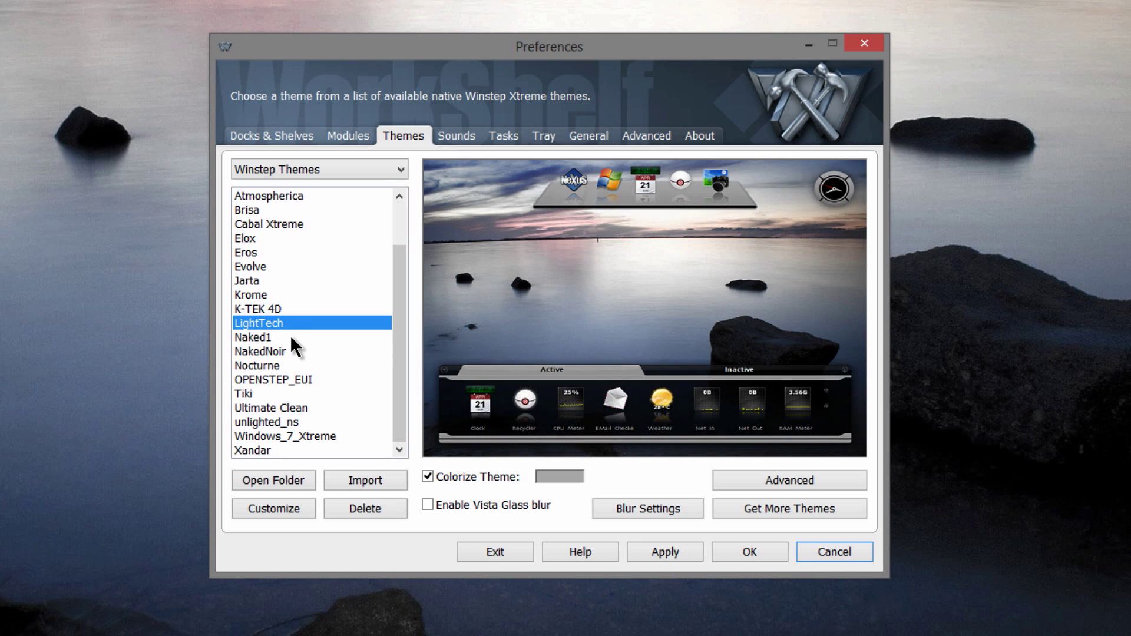
- Preview the Naked1, NakedNoir, Nocturne, OPENSTEP_EUI, Tiki, Ultimate Clean, Windows_7_Xtreme and Xandar themes
{"action": "left_click", "coordinate": [295, 339]}
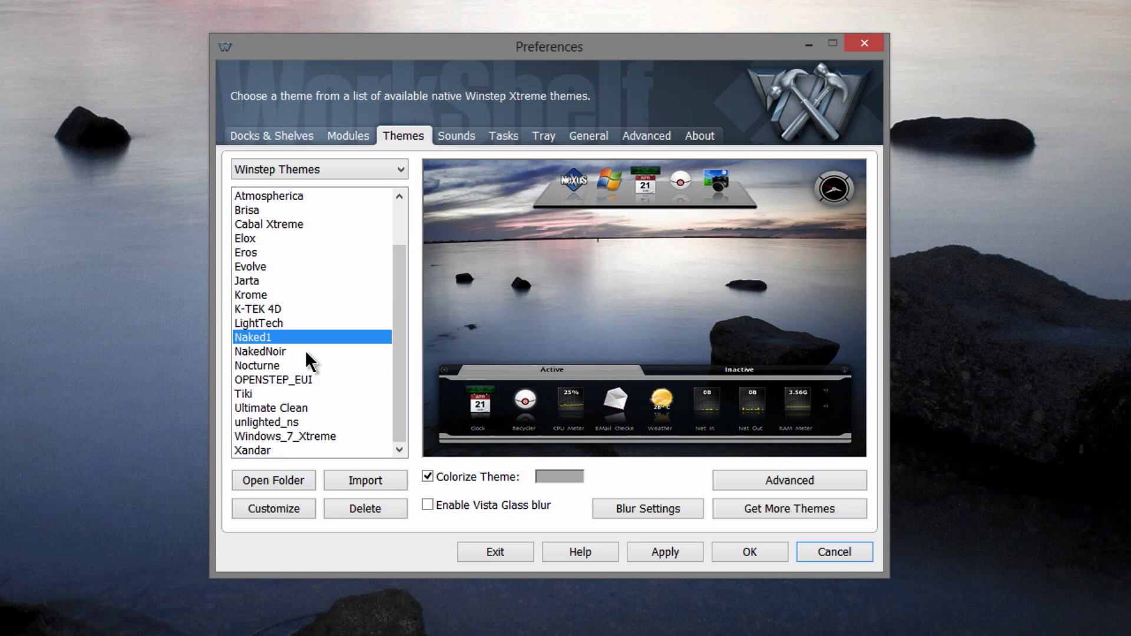
{"action": "left_click", "coordinate": [302, 353]}
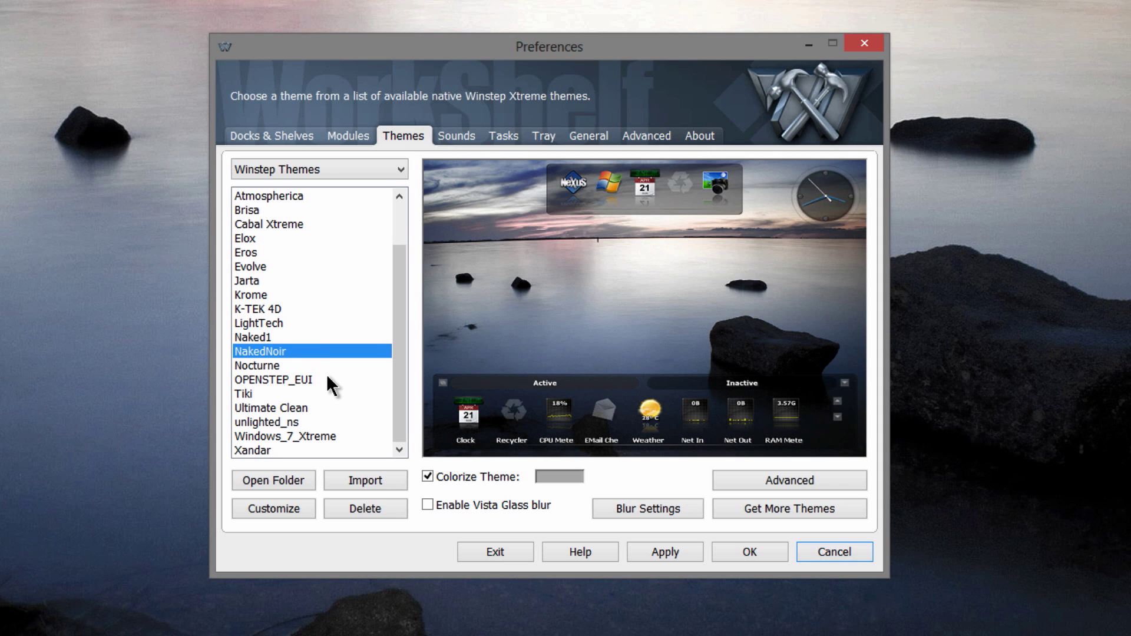
{"action": "left_click", "coordinate": [324, 366]}
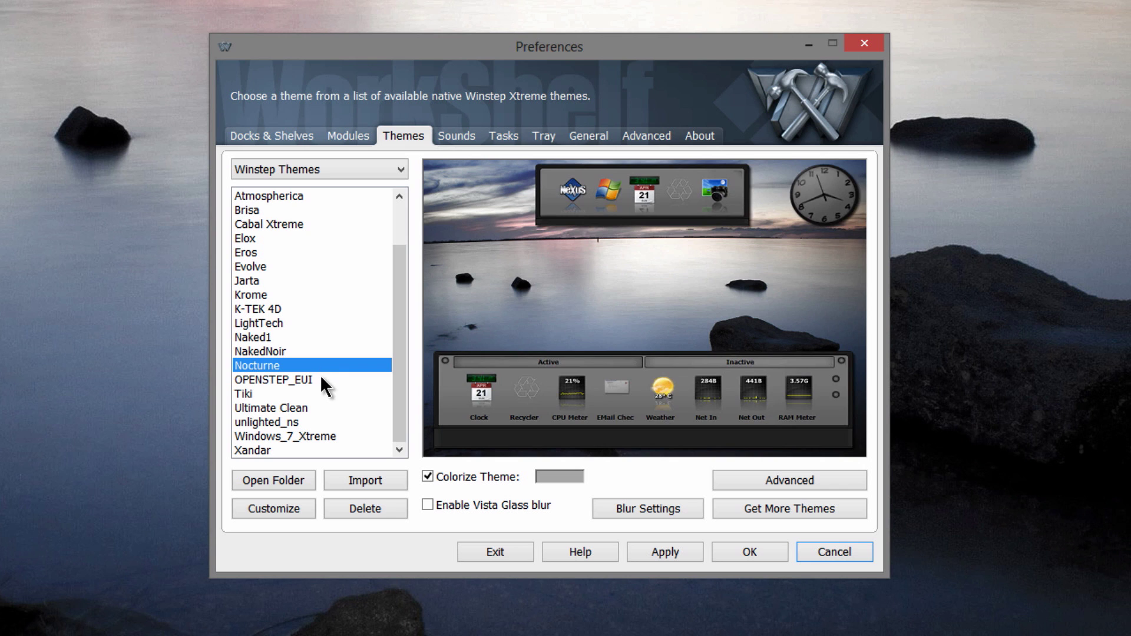
{"action": "left_click", "coordinate": [322, 380]}
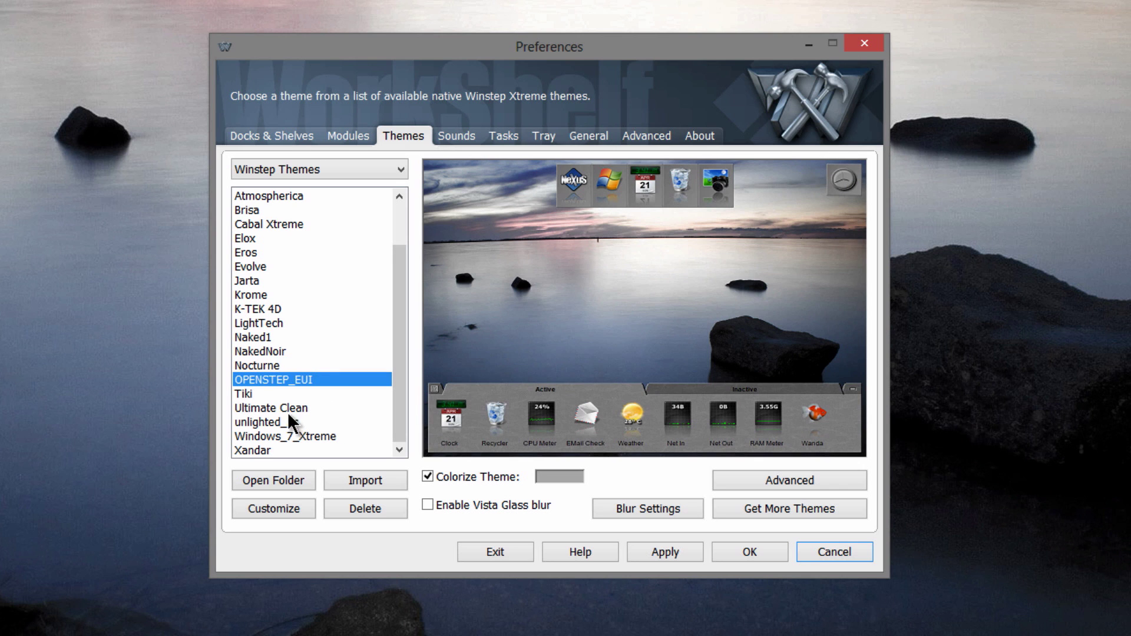
{"action": "left_click", "coordinate": [331, 394]}
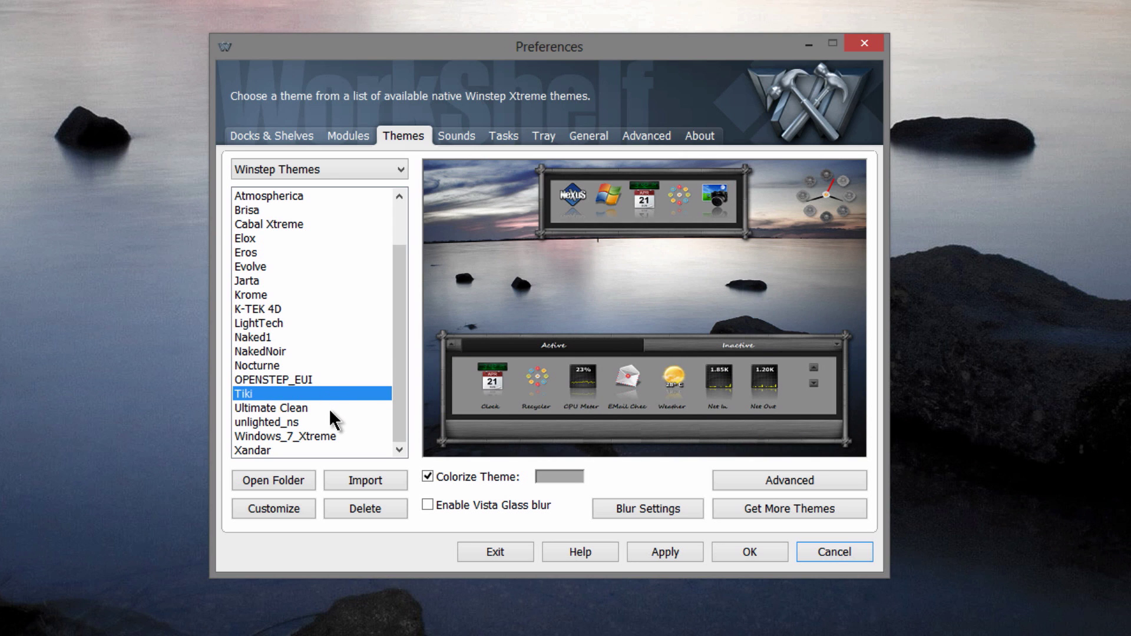
{"action": "left_click", "coordinate": [329, 411]}
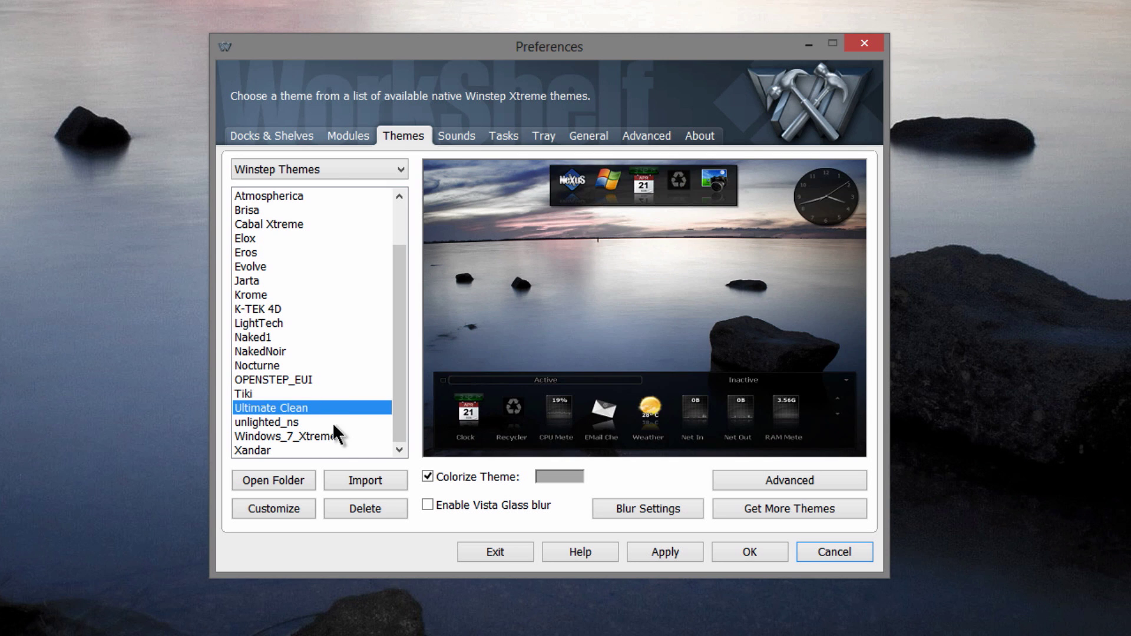
{"action": "left_click", "coordinate": [336, 437]}
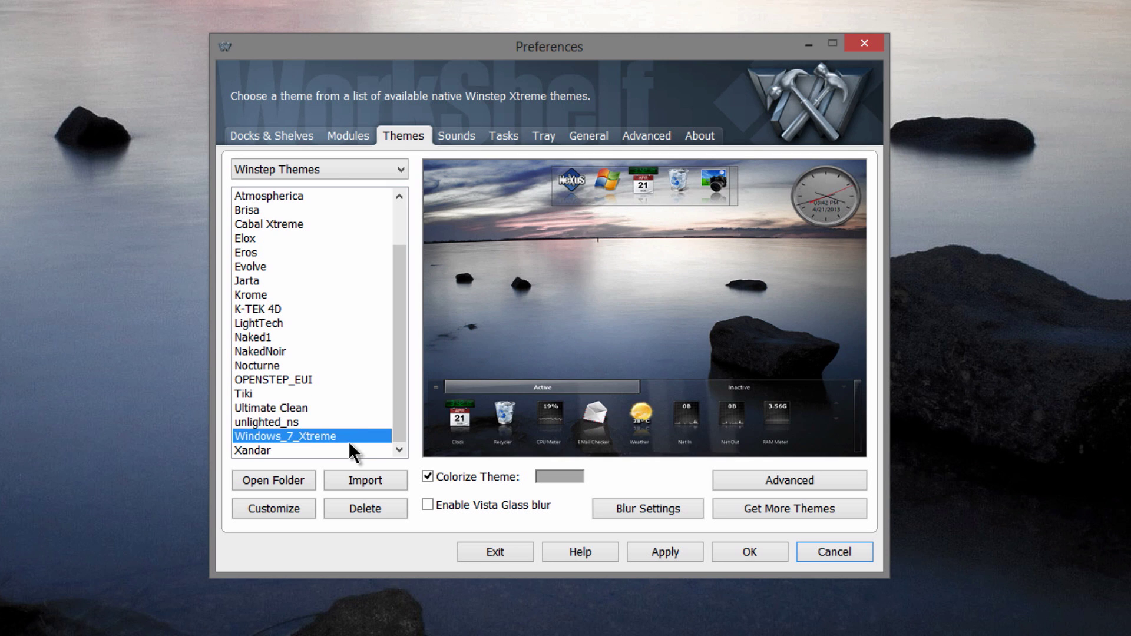
{"action": "left_click", "coordinate": [329, 450]}
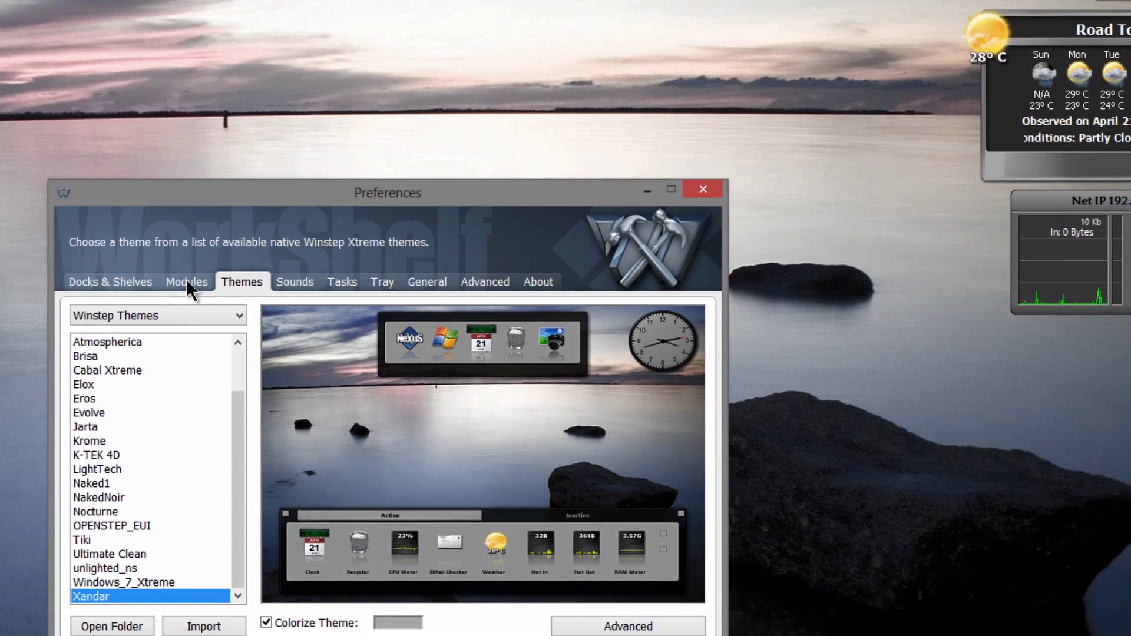
- Show the Modules settings and shift the clock, weather and network meter modules slightly on the desktop
{"action": "left_click", "coordinate": [350, 137]}
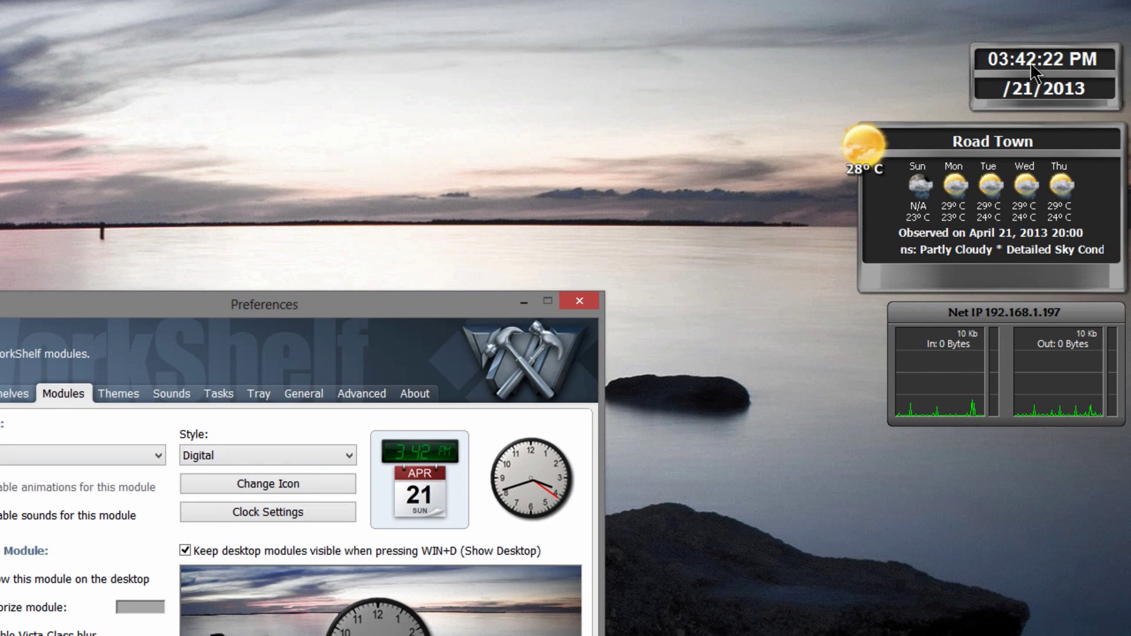
{"action": "left_click", "coordinate": [951, 36]}
{"action": "mouse_move", "coordinate": [1045, 68]}
{"action": "left_mouse_down"}
{"action": "mouse_move", "coordinate": [1065, 44]}
{"action": "mouse_move", "coordinate": [1046, 38]}
{"action": "mouse_move", "coordinate": [1036, 58]}
{"action": "left_mouse_up"}
{"action": "left_click_drag", "start_coordinate": [977, 203], "coordinate": [974, 195]}
{"action": "left_click_drag", "start_coordinate": [1002, 355], "coordinate": [975, 359]}
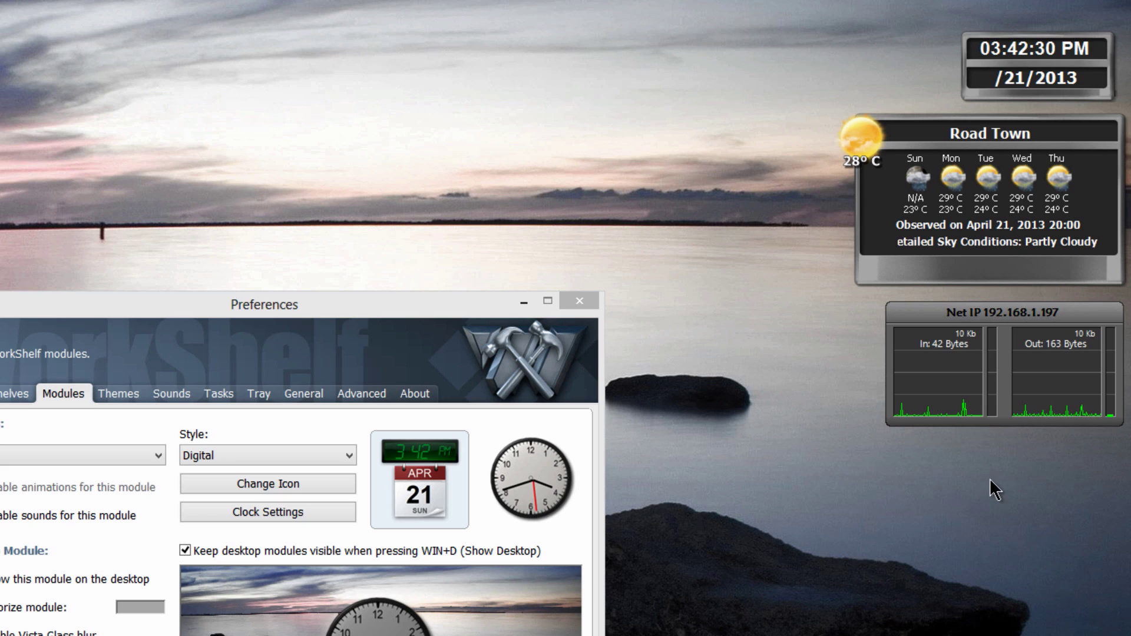
- Review the network meter module's available options and examine the weather module on the desktop
{"action": "mouse_move", "coordinate": [941, 356]}
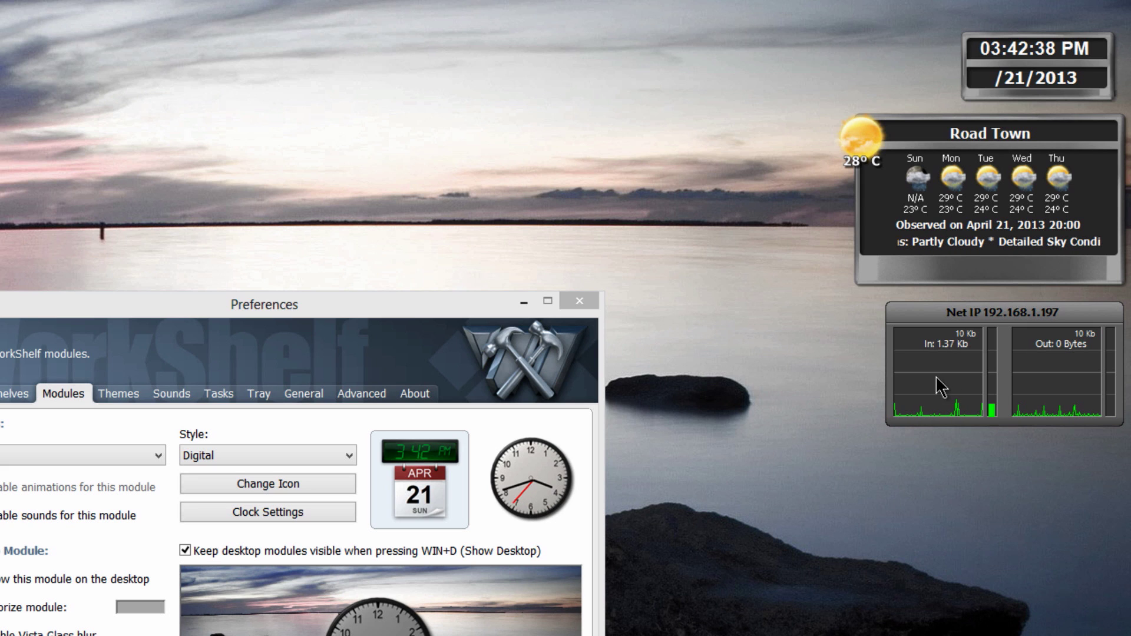
{"action": "right_click", "coordinate": [917, 338]}
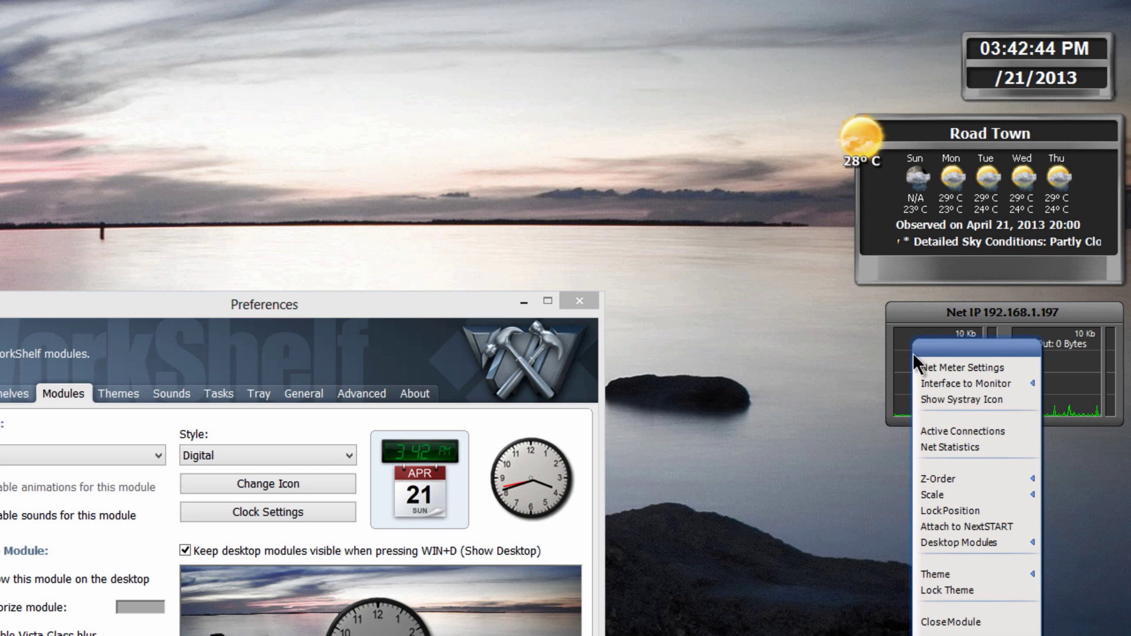
{"action": "left_click", "coordinate": [925, 366]}
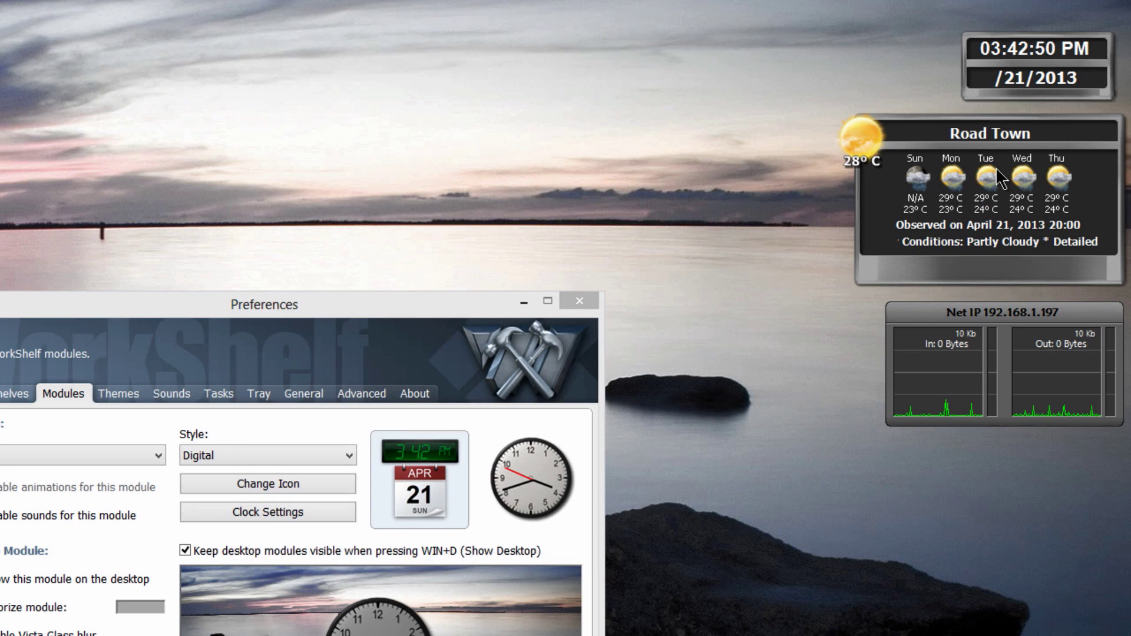
{"action": "mouse_move", "coordinate": [986, 141]}
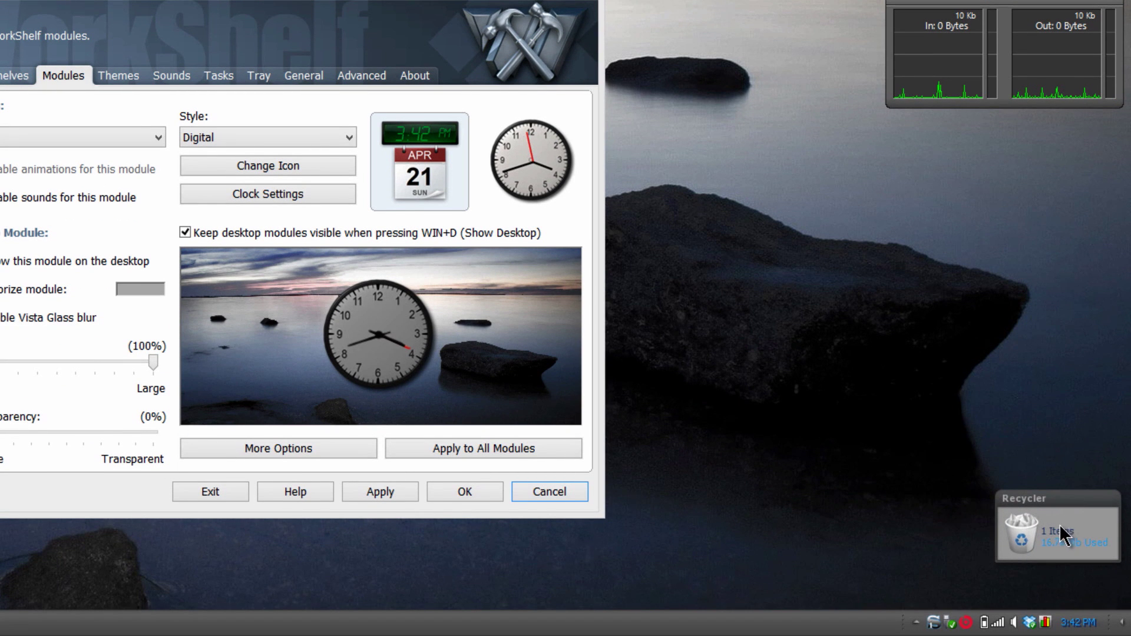
- Empty the recycle bin through the Recycler desktop module
{"action": "right_click", "coordinate": [1061, 534]}
{"action": "left_click", "coordinate": [1002, 442]}
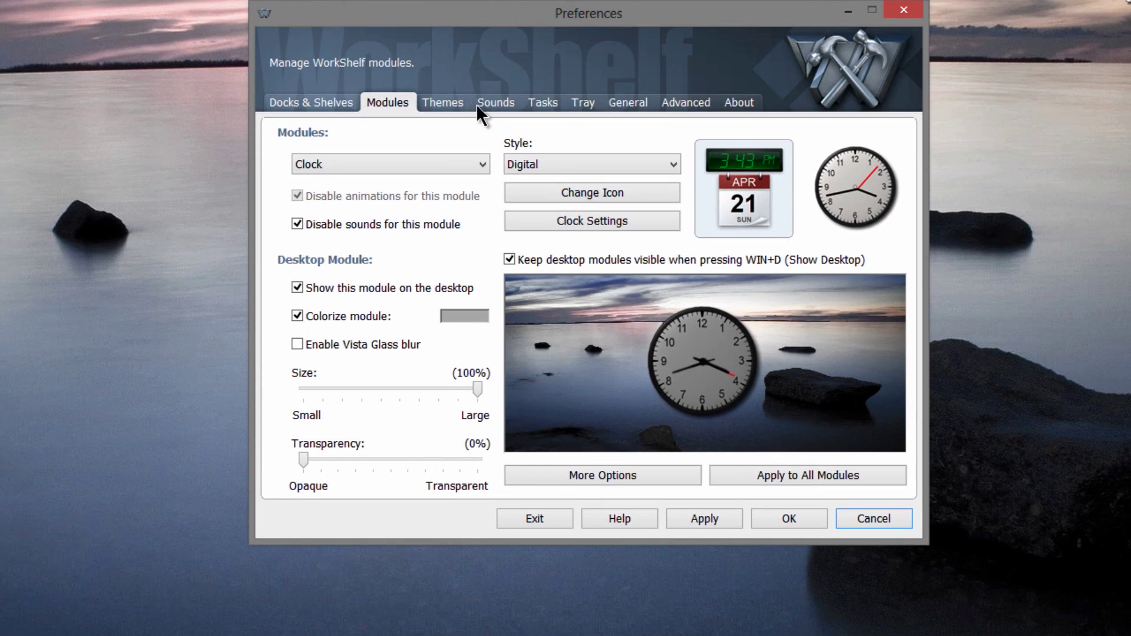
- Review the Sounds and Tasks settings, including the advanced thumbnail options and the tasklist action choices, without changing anything
{"action": "left_click", "coordinate": [473, 104]}
{"action": "left_click", "coordinate": [496, 101]}
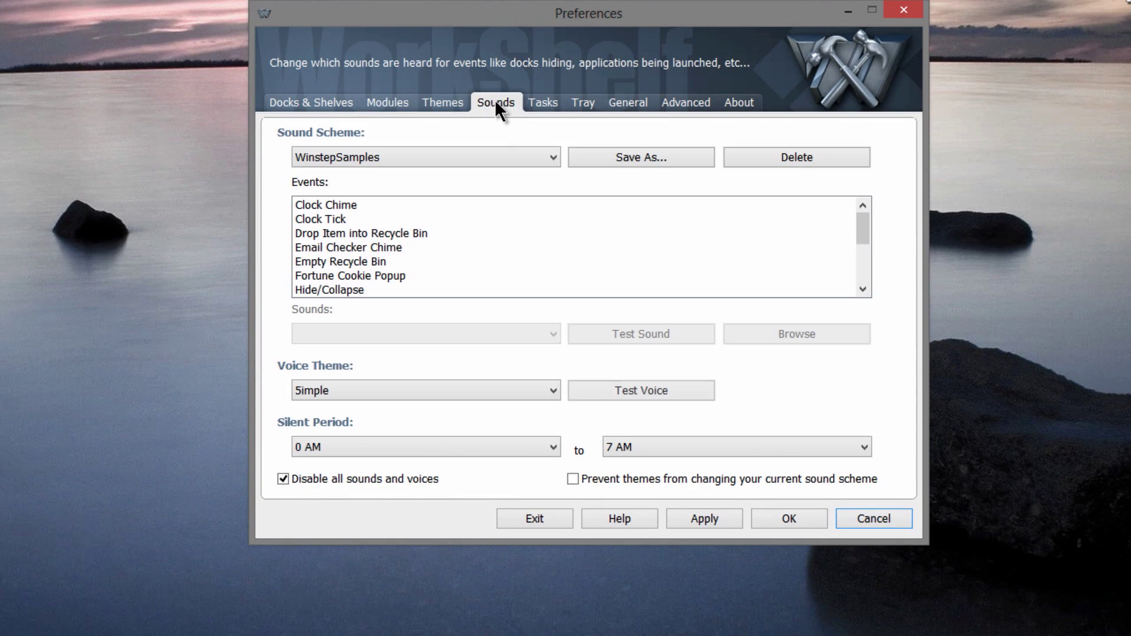
{"action": "left_click", "coordinate": [543, 104]}
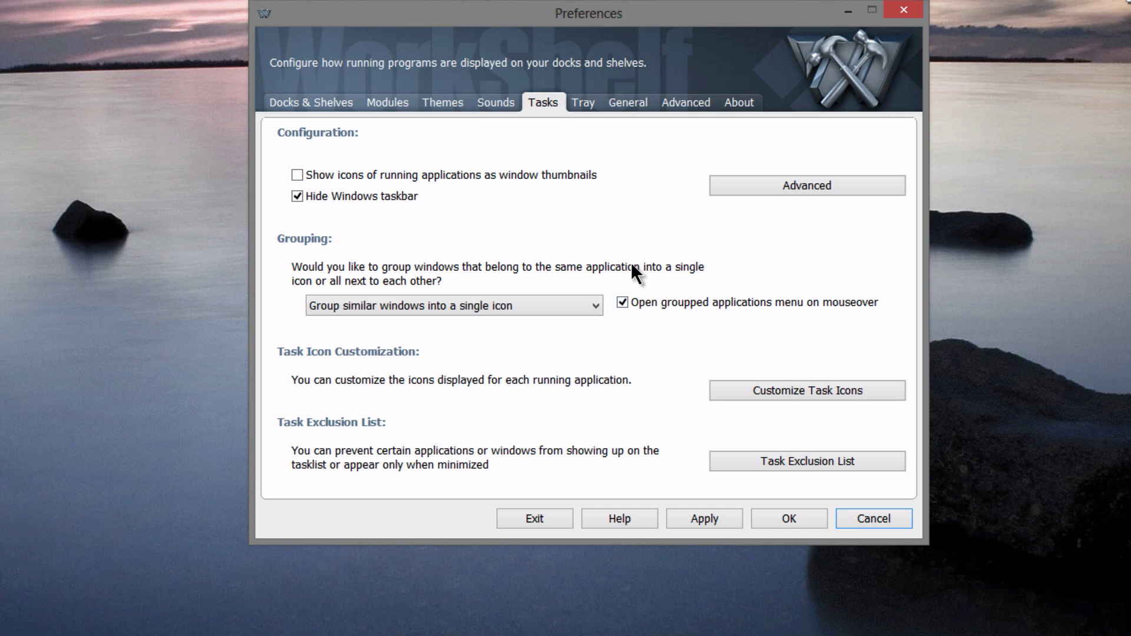
{"action": "left_click", "coordinate": [813, 188]}
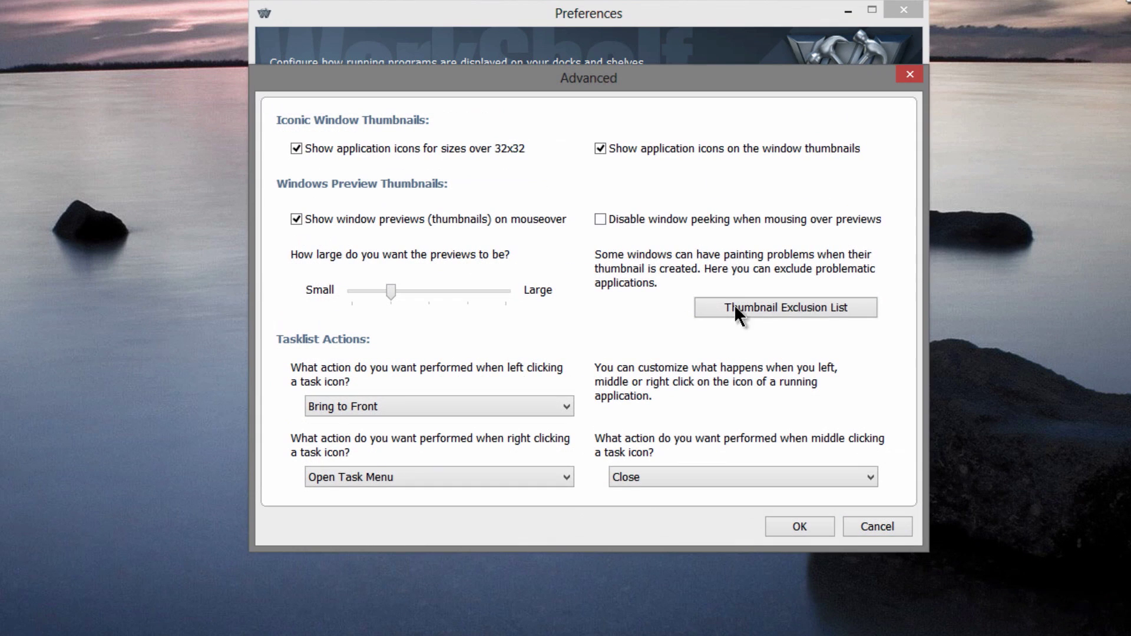
{"action": "left_click", "coordinate": [435, 408]}
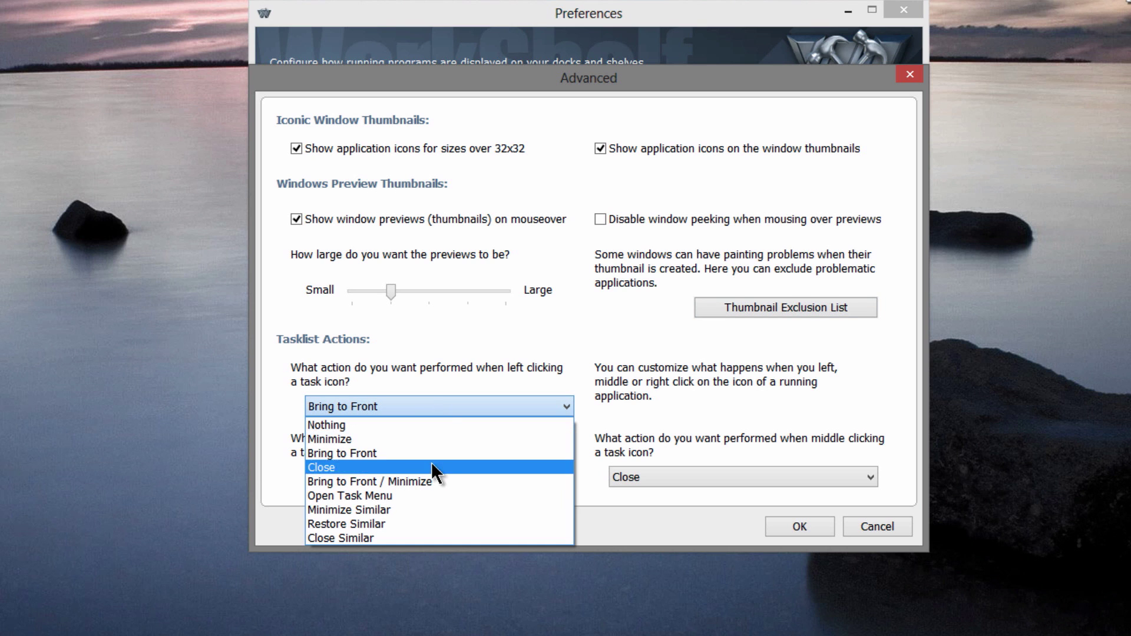
{"action": "left_click", "coordinate": [482, 355]}
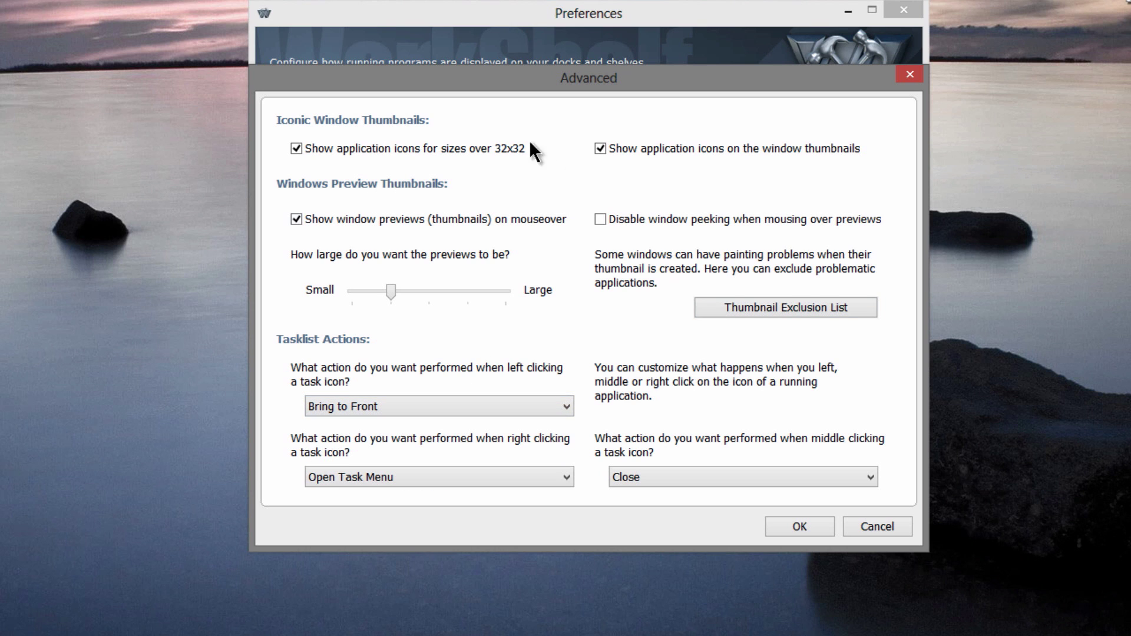
{"action": "left_click", "coordinate": [911, 76]}
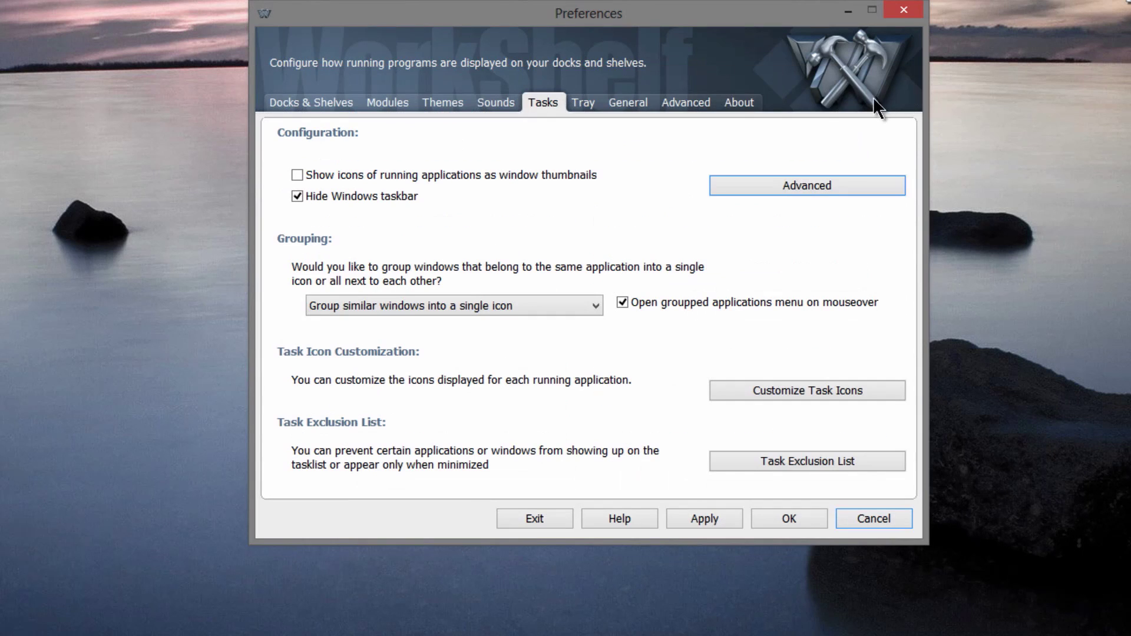
- Review the Tray settings alongside the hidden system tray icons, plus WorkShelf's General and Advanced settings
{"action": "left_click", "coordinate": [594, 102]}
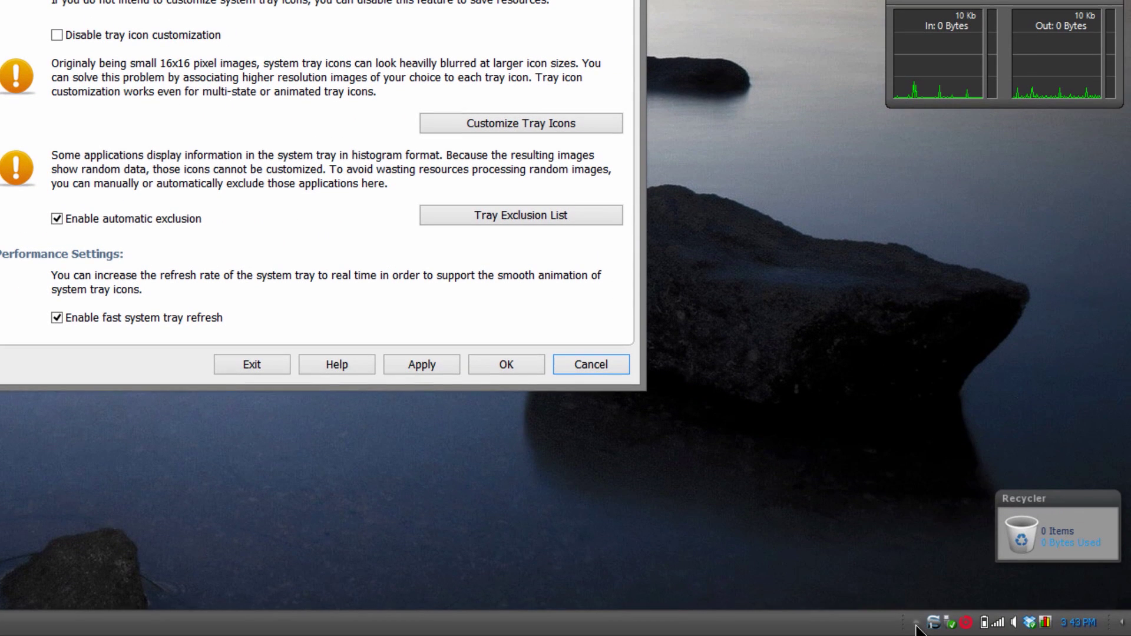
{"action": "left_click", "coordinate": [915, 622]}
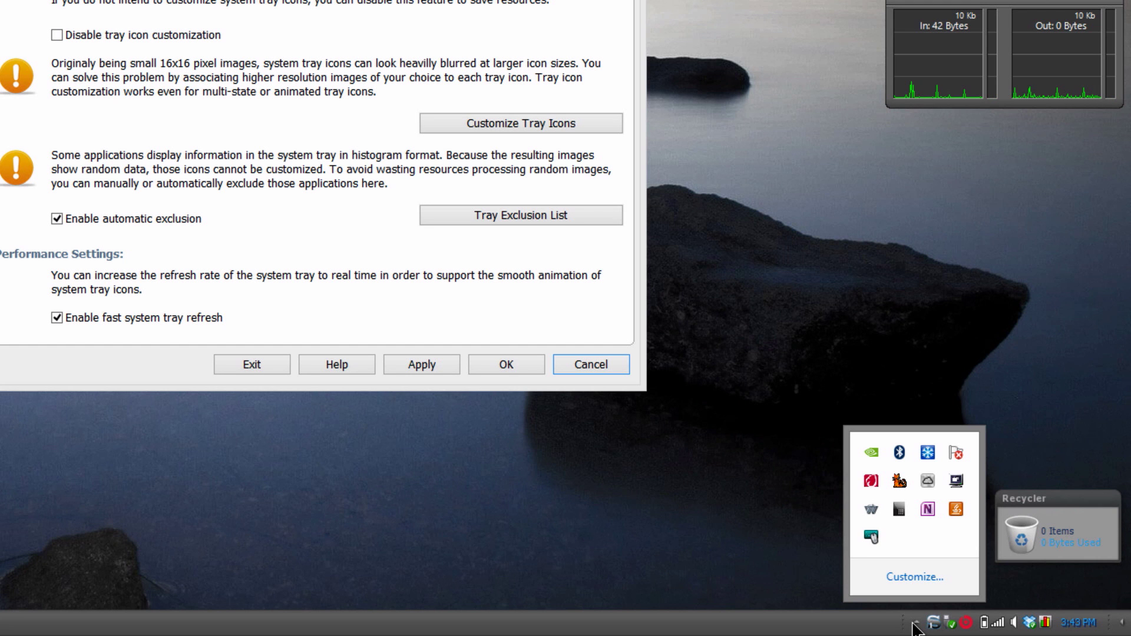
{"action": "left_click", "coordinate": [915, 625]}
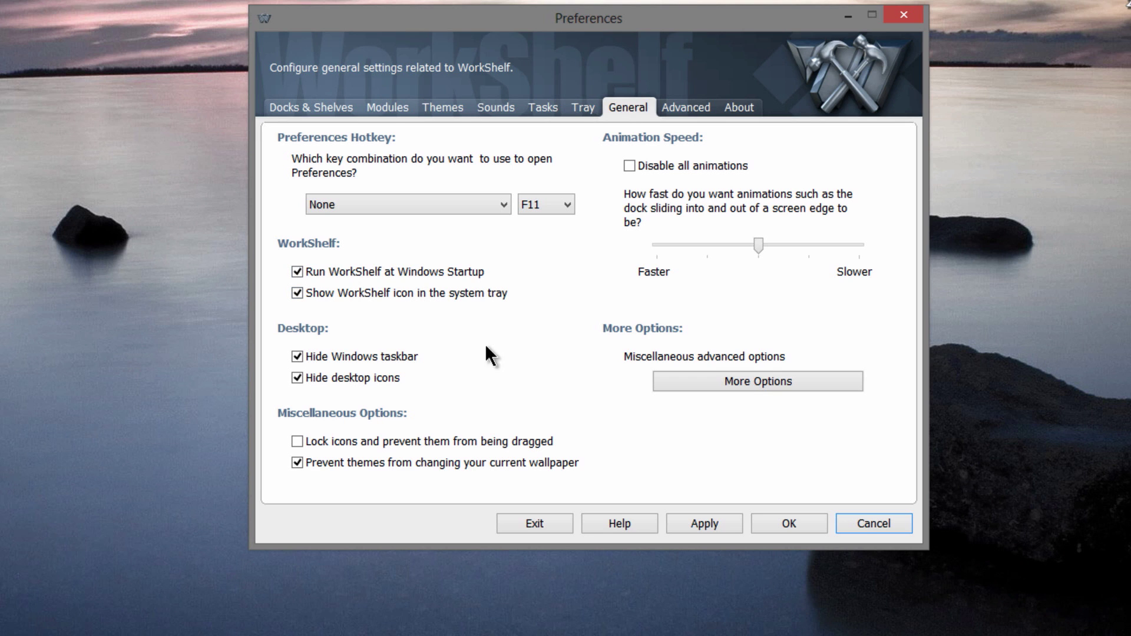
{"action": "left_click", "coordinate": [688, 106]}
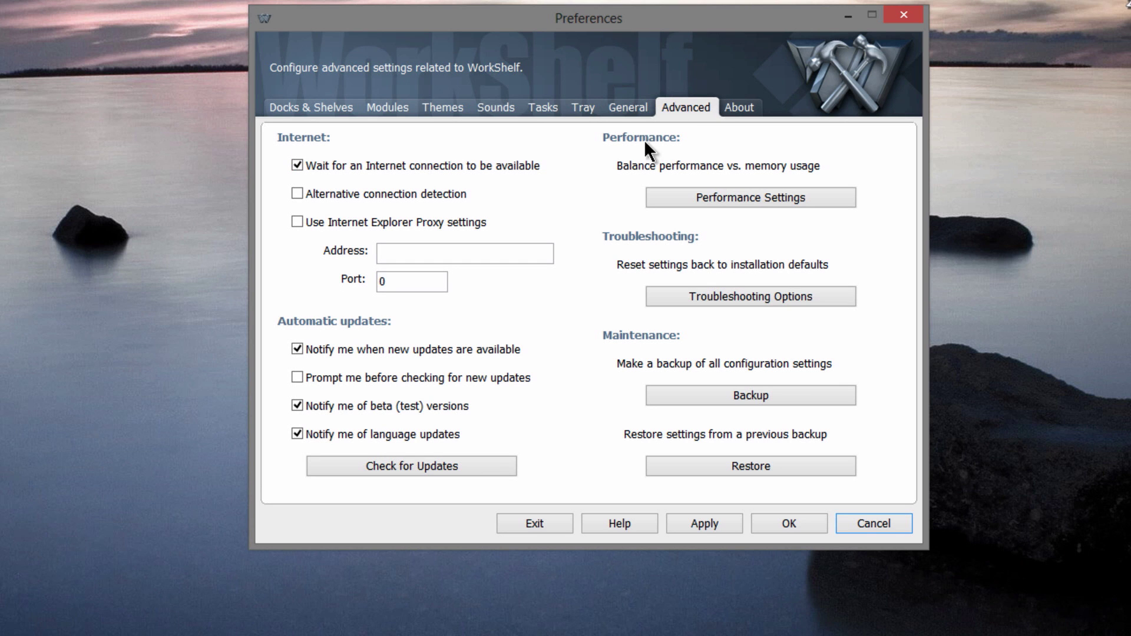
- View WorkShelf's About page, and bring up the shelf to browse its Utilities, Internet, Other Apps and Adobe shortcut groups
{"action": "left_click", "coordinate": [739, 106]}
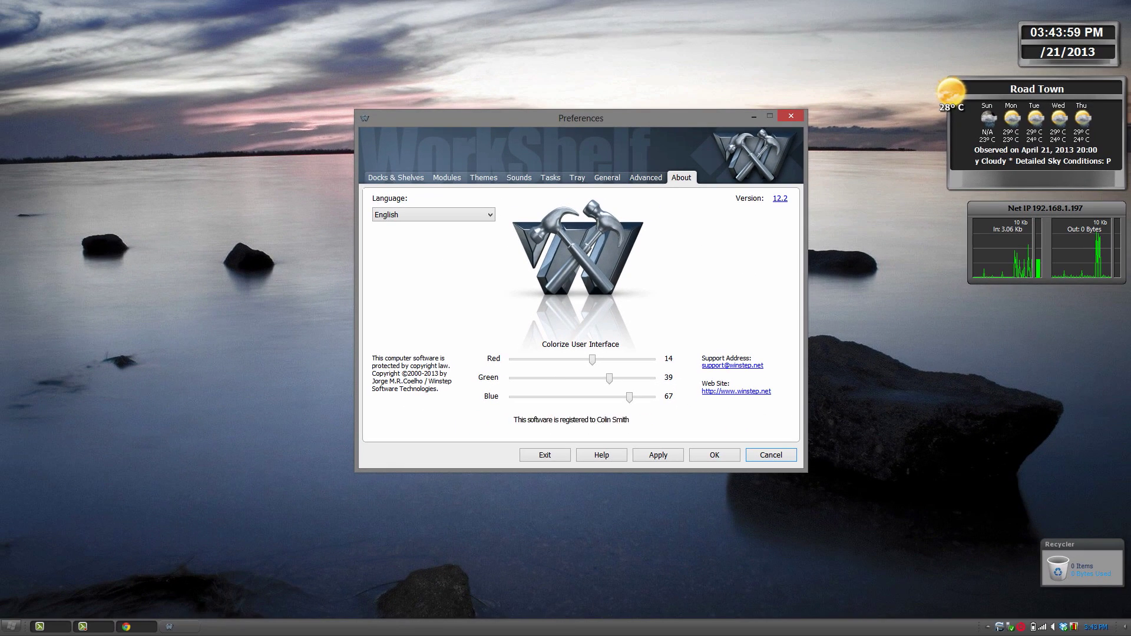
{"action": "mouse_move", "coordinate": [556, 635]}
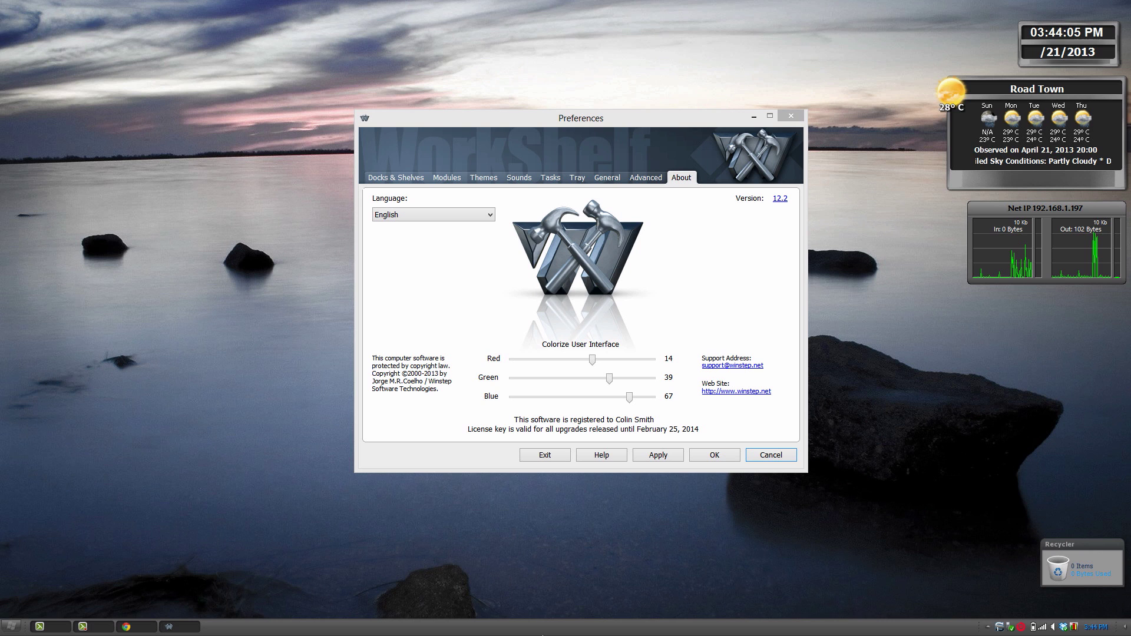
{"action": "mouse_move", "coordinate": [504, 629]}
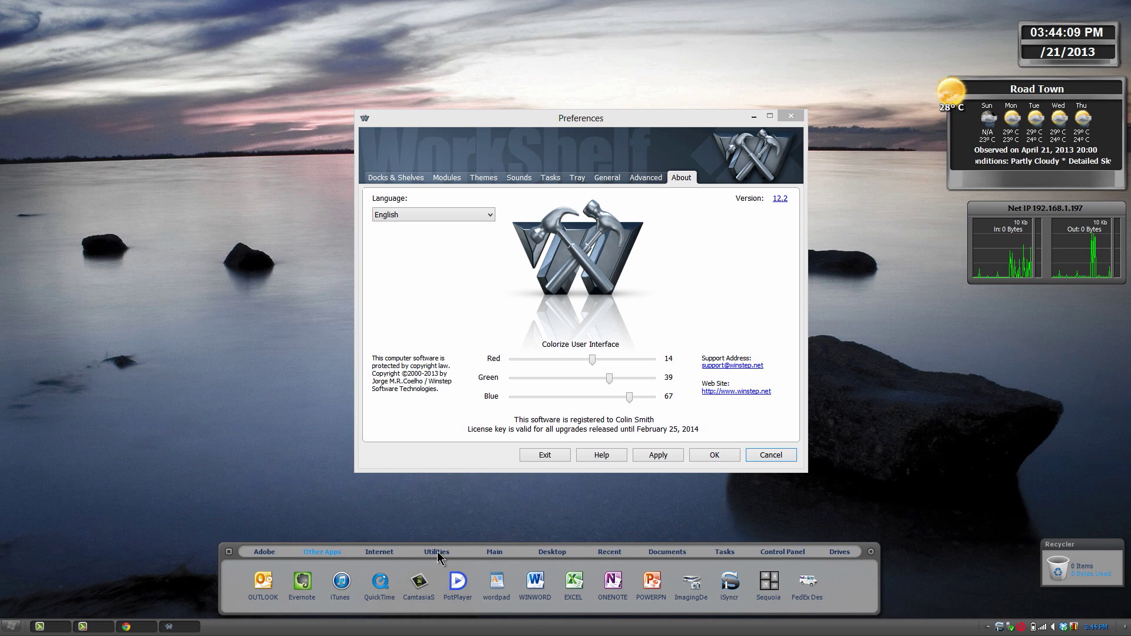
{"action": "left_click", "coordinate": [437, 551]}
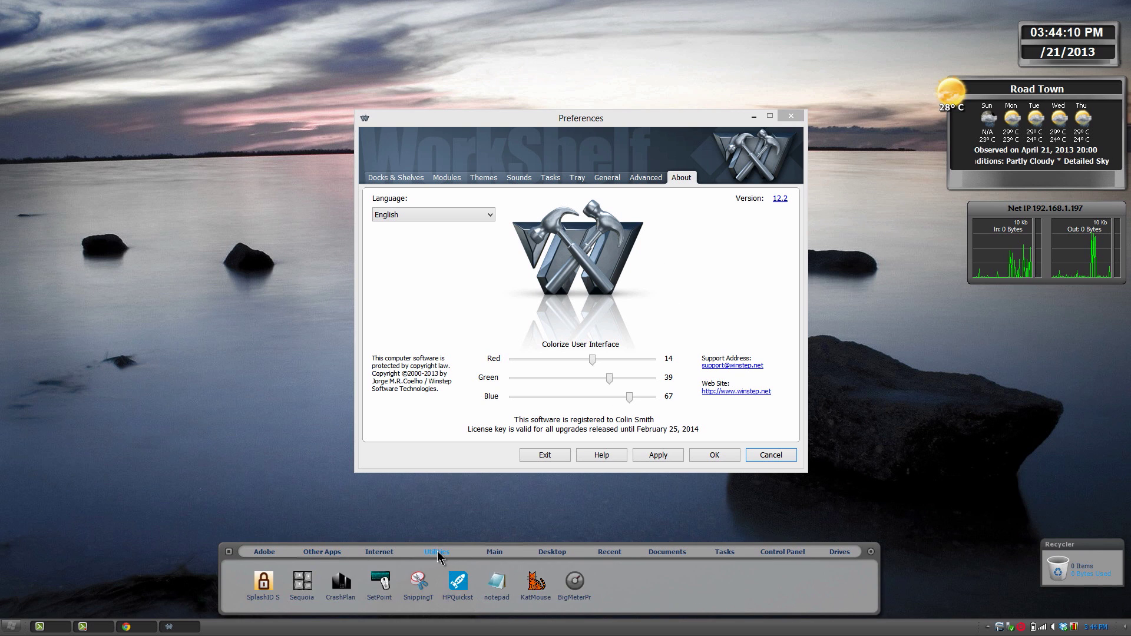
{"action": "left_click", "coordinate": [381, 552]}
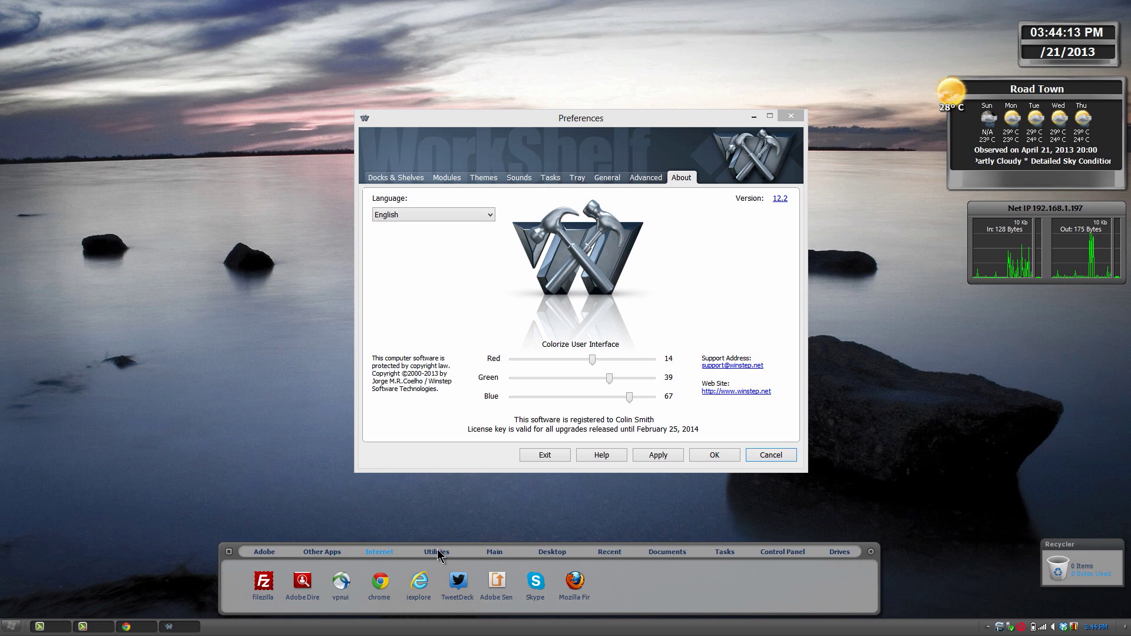
{"action": "left_click", "coordinate": [438, 554]}
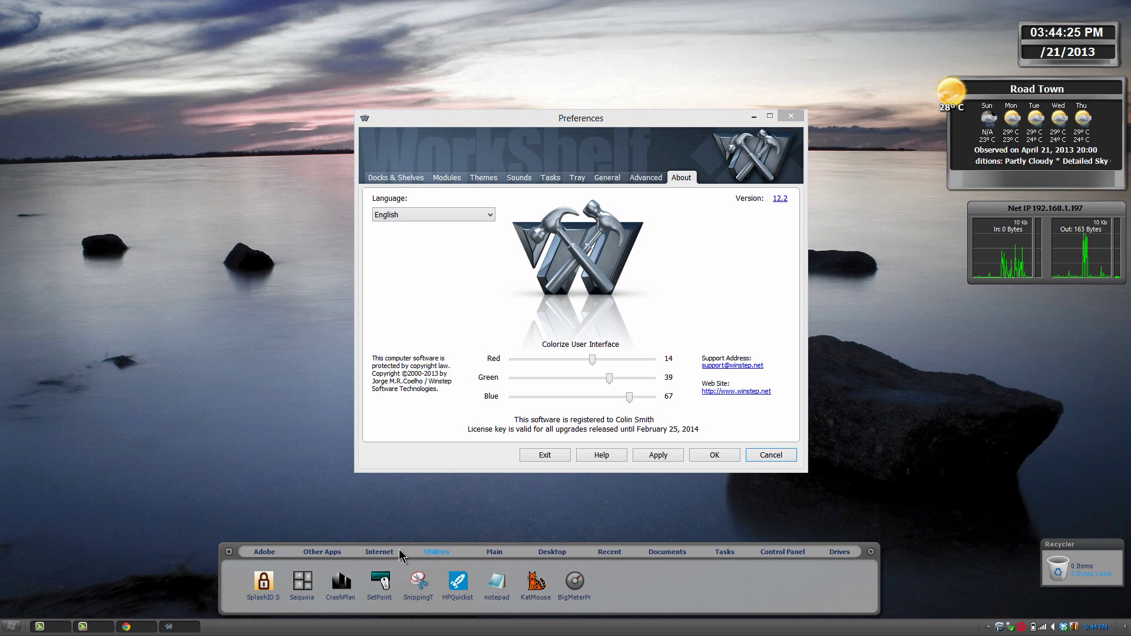
{"action": "left_click", "coordinate": [378, 554]}
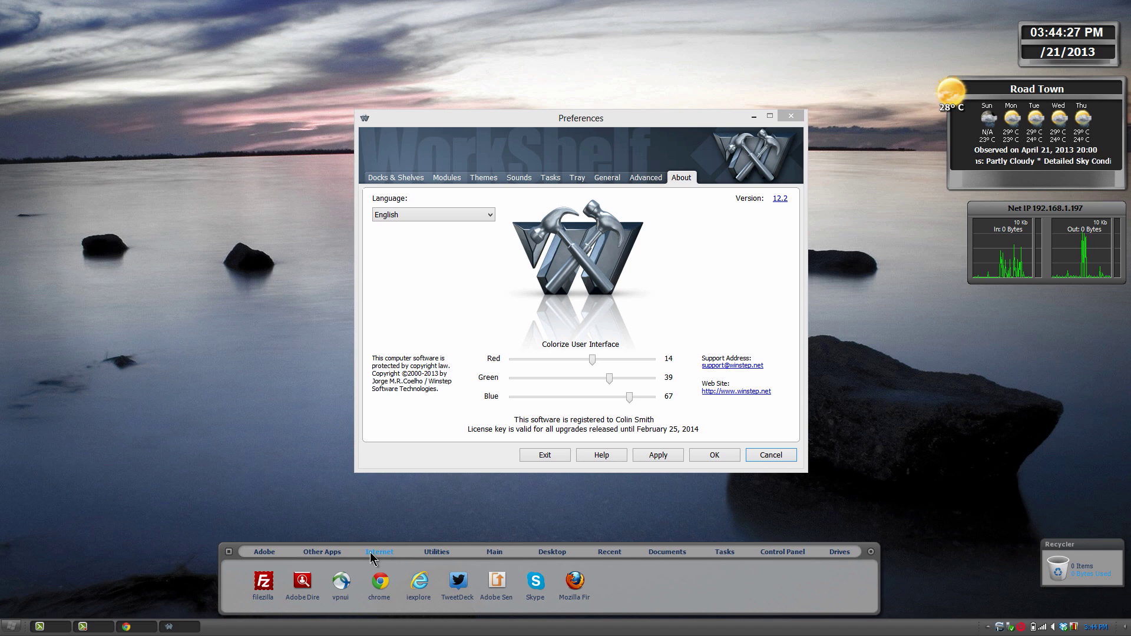
{"action": "left_click", "coordinate": [332, 554]}
{"action": "left_click", "coordinate": [264, 554]}
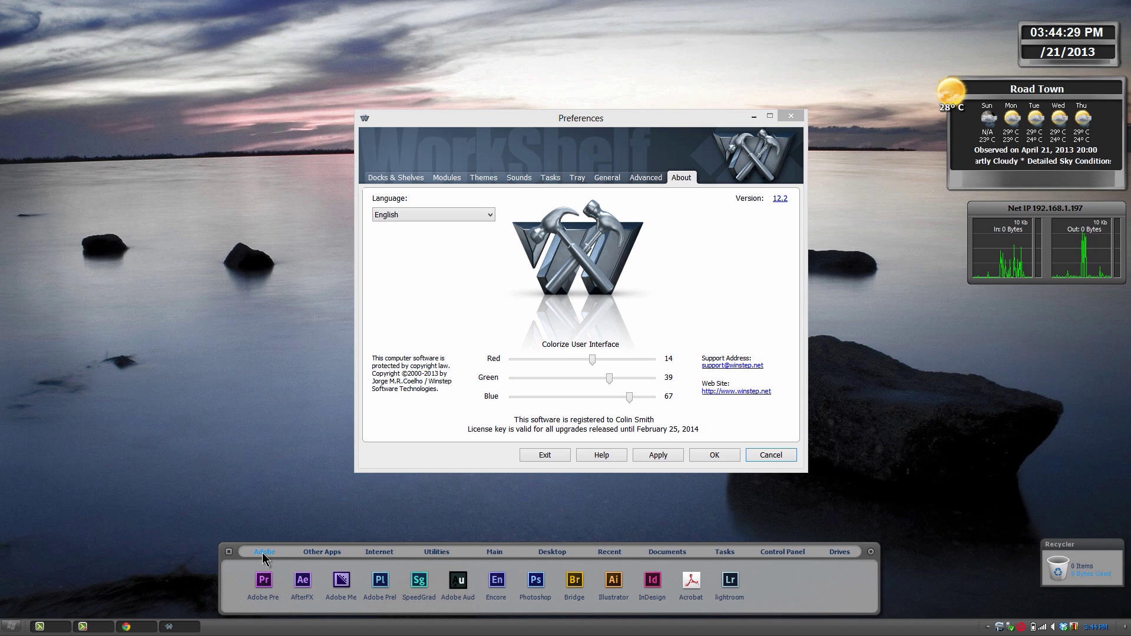
{"action": "left_click", "coordinate": [323, 552]}
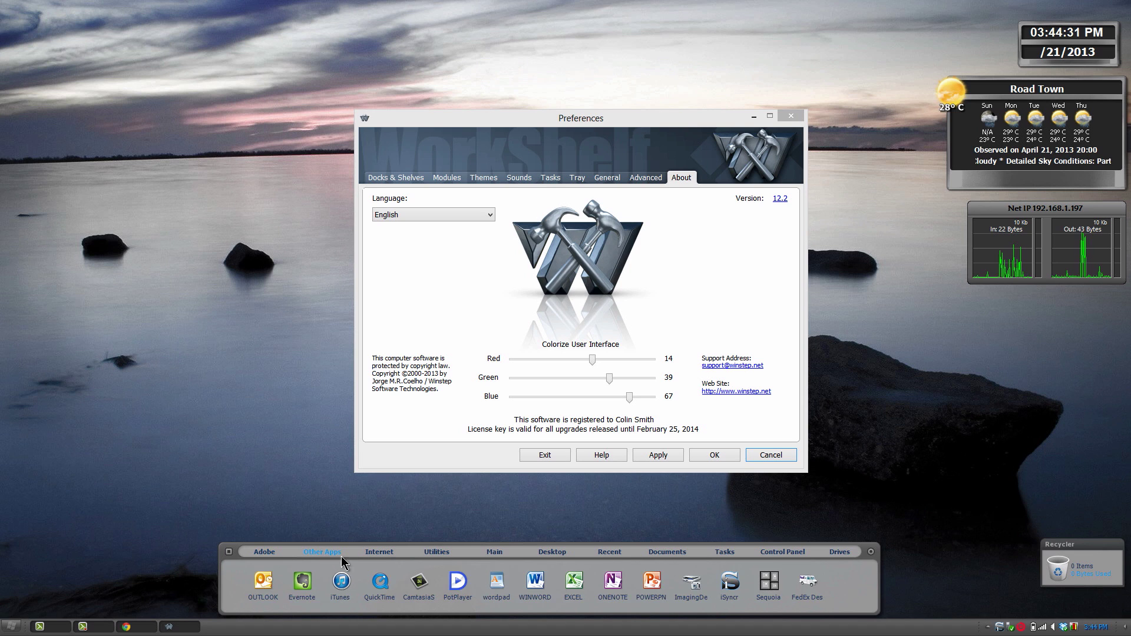
{"action": "left_click", "coordinate": [387, 554]}
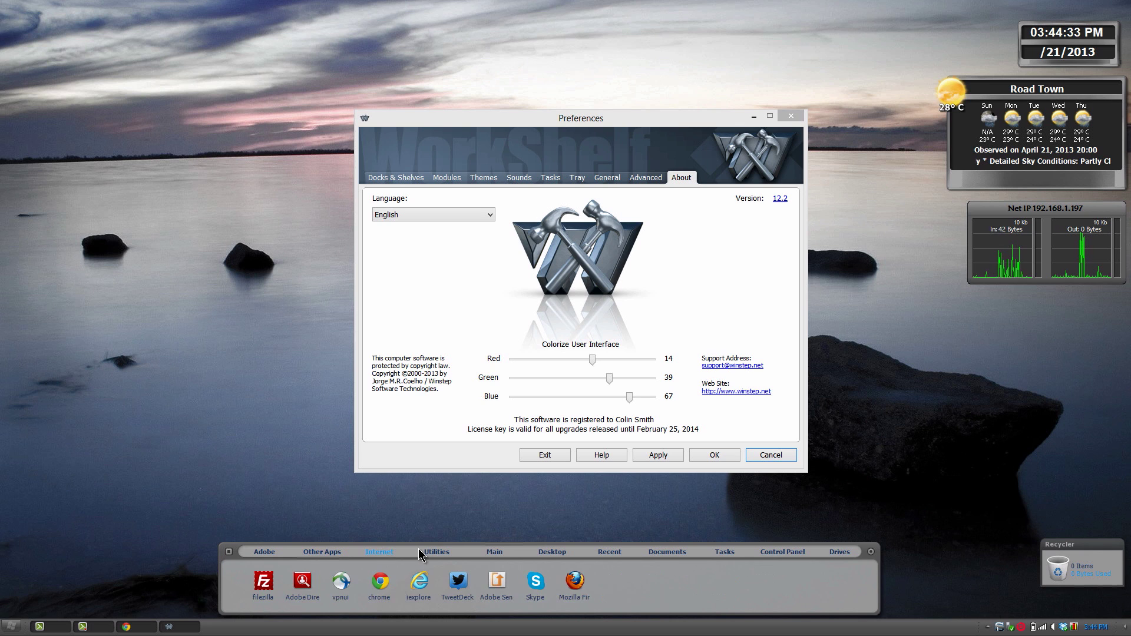
{"action": "left_click", "coordinate": [437, 554]}
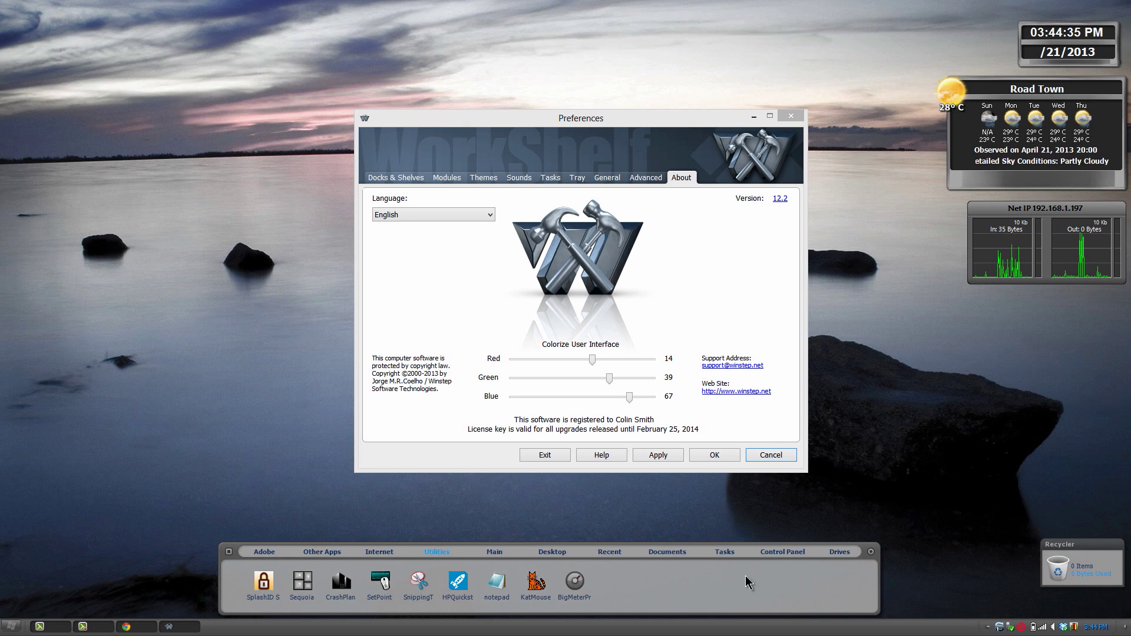
- Widen the shelf slightly and examine its Control Panel group in expanded form, plus the Drives group
{"action": "left_click_drag", "start_coordinate": [926, 574], "coordinate": [902, 575]}
{"action": "left_click", "coordinate": [816, 554]}
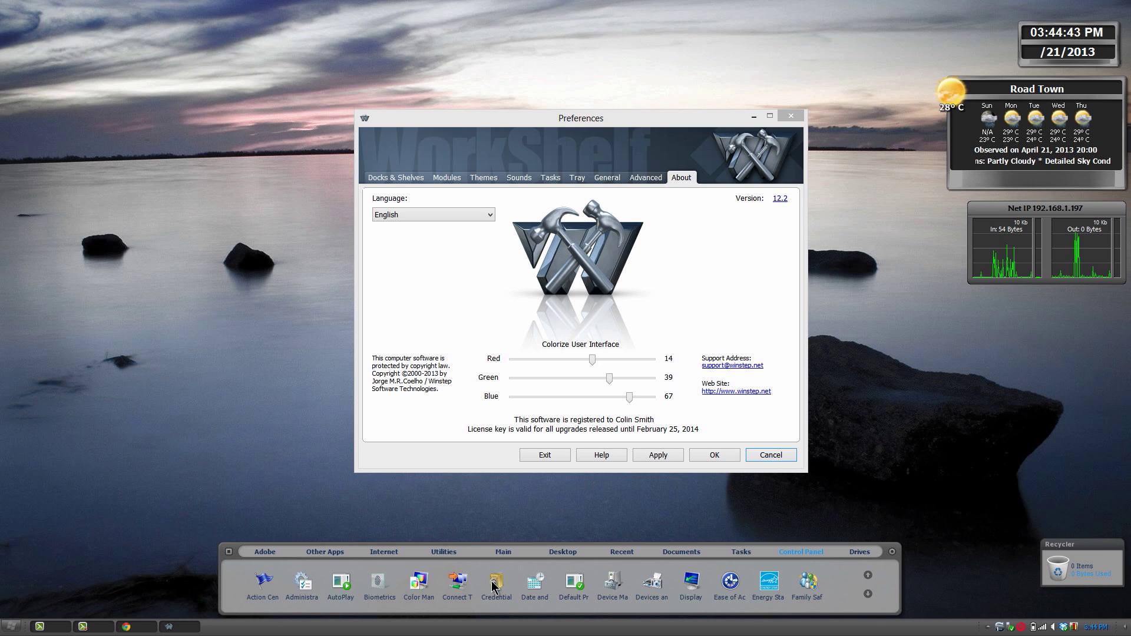
{"action": "left_click", "coordinate": [805, 554]}
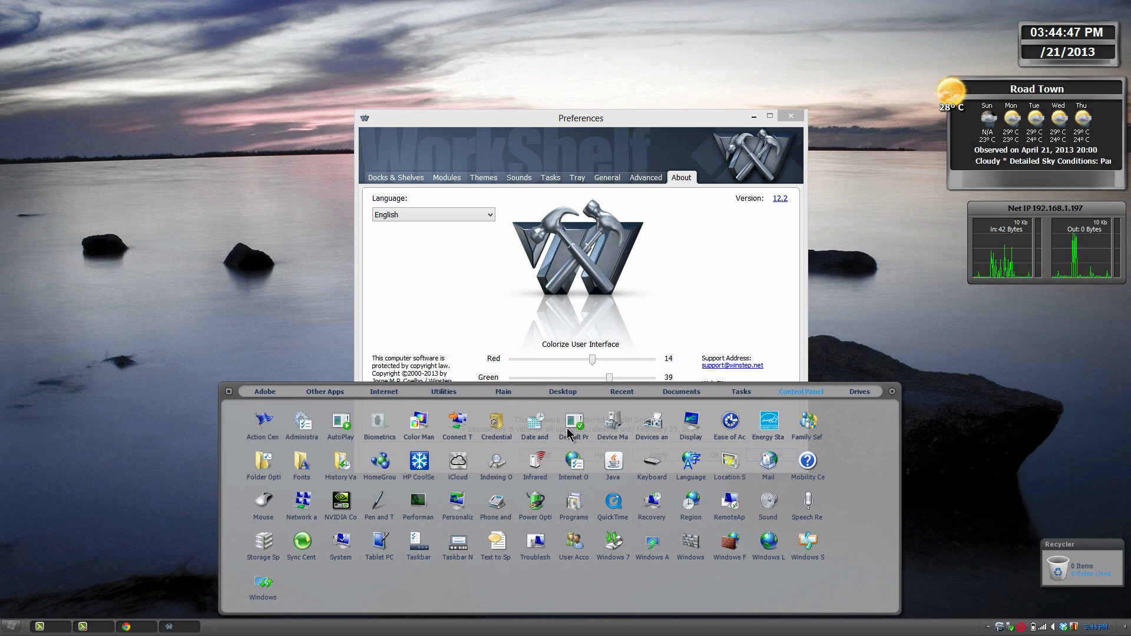
{"action": "left_click", "coordinate": [797, 400]}
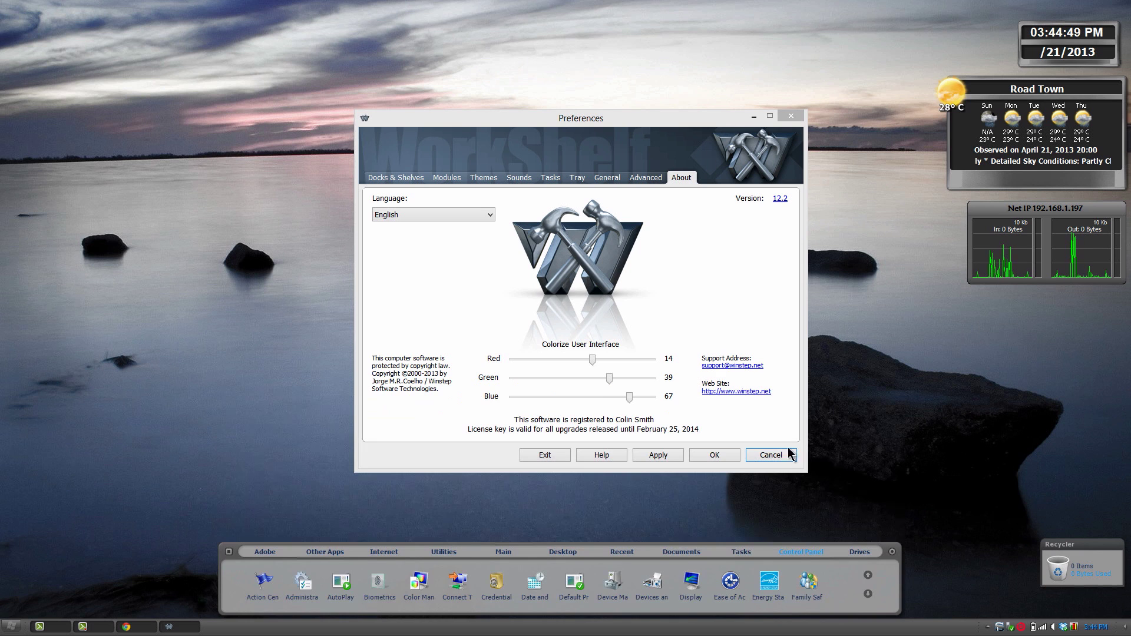
{"action": "left_click", "coordinate": [860, 552]}
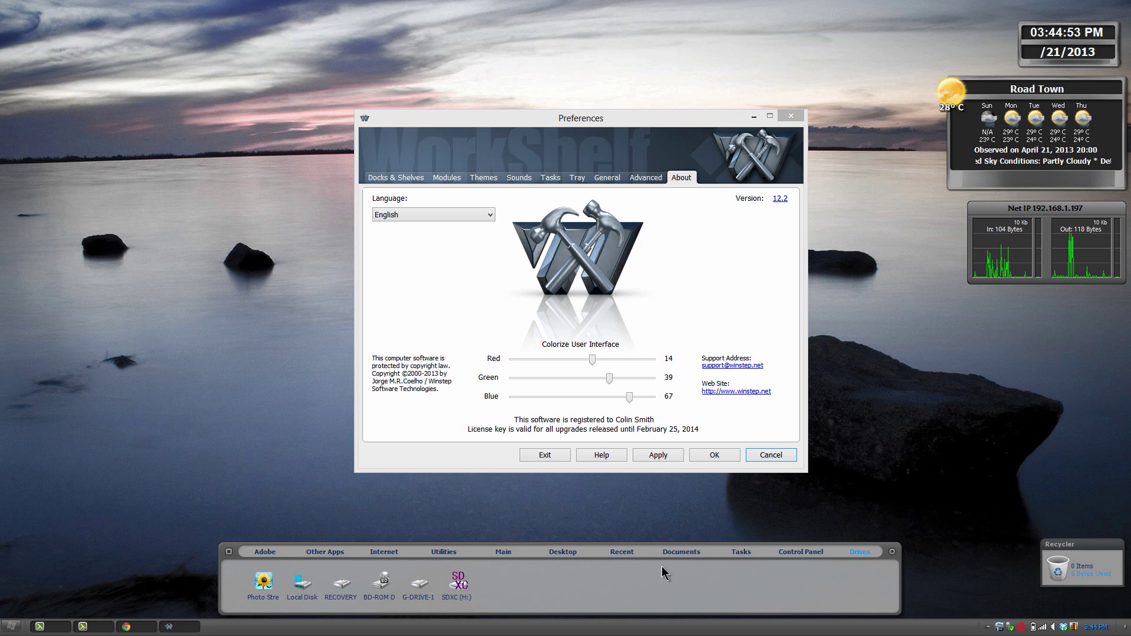
- Show the desktop icons with the Hide/Show item in the shelf's Desktop group and hide them again
{"action": "left_click", "coordinate": [564, 554]}
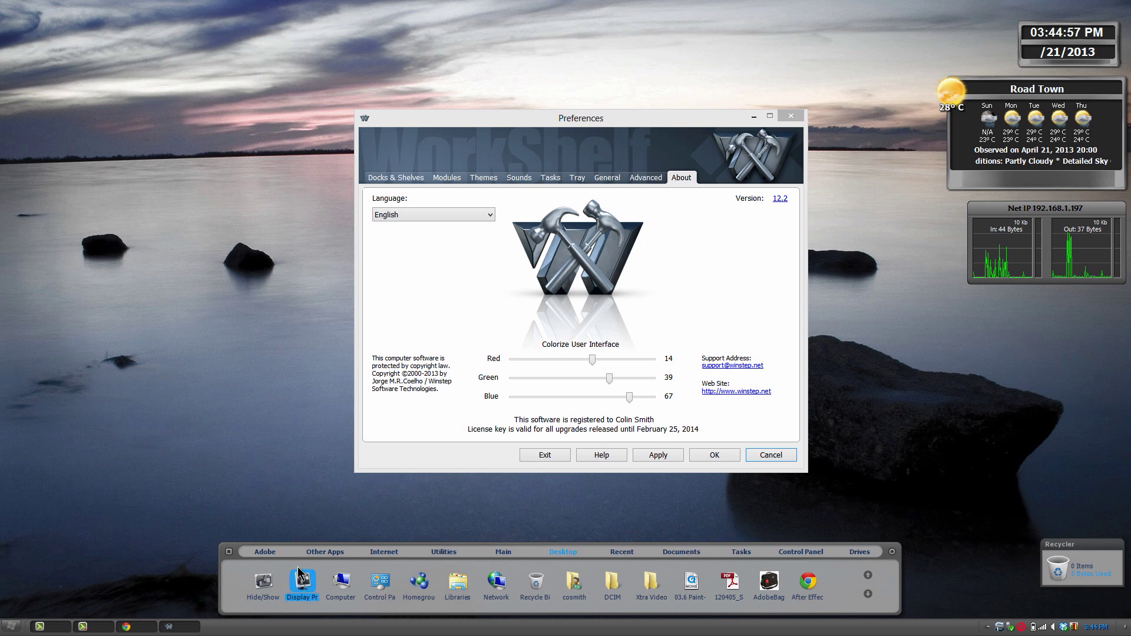
{"action": "left_click", "coordinate": [266, 585]}
{"action": "mouse_move", "coordinate": [280, 631]}
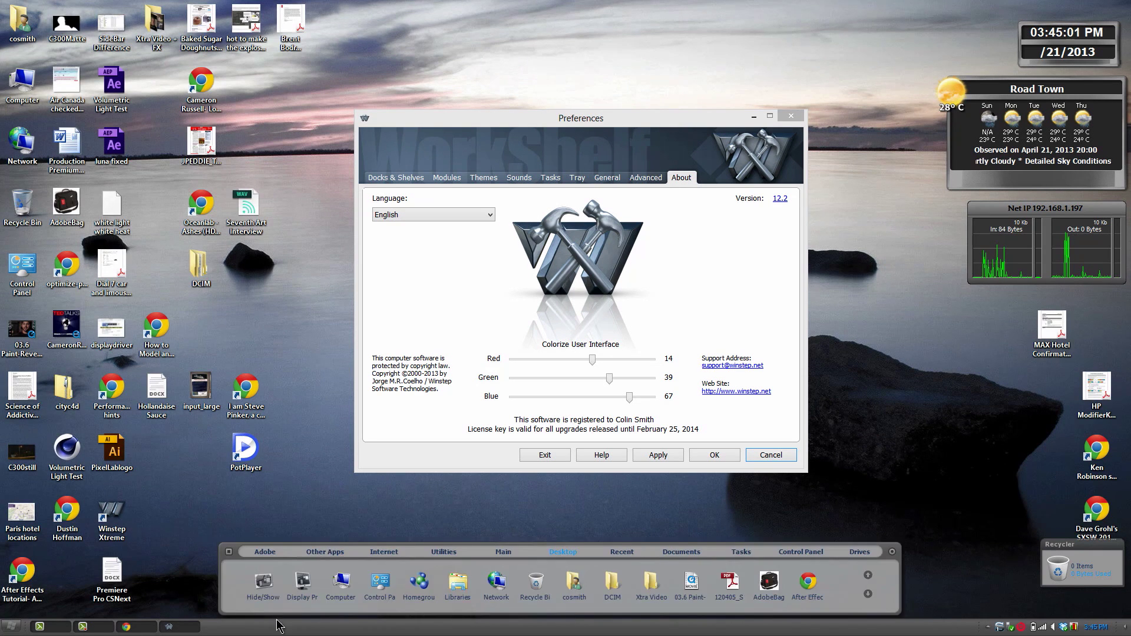
{"action": "left_click", "coordinate": [268, 585]}
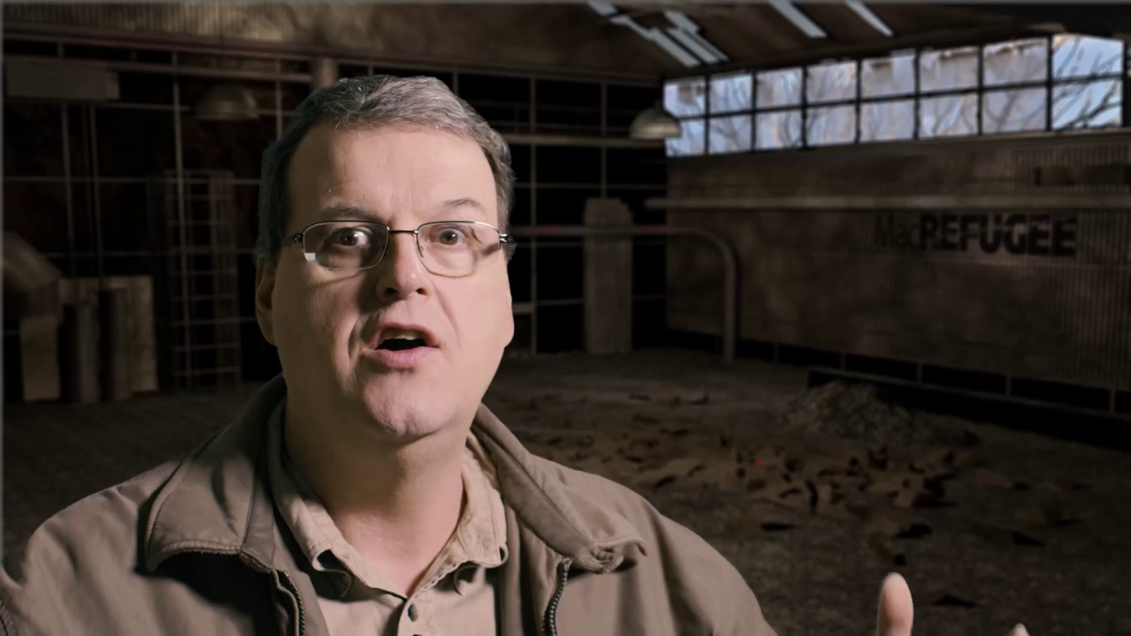